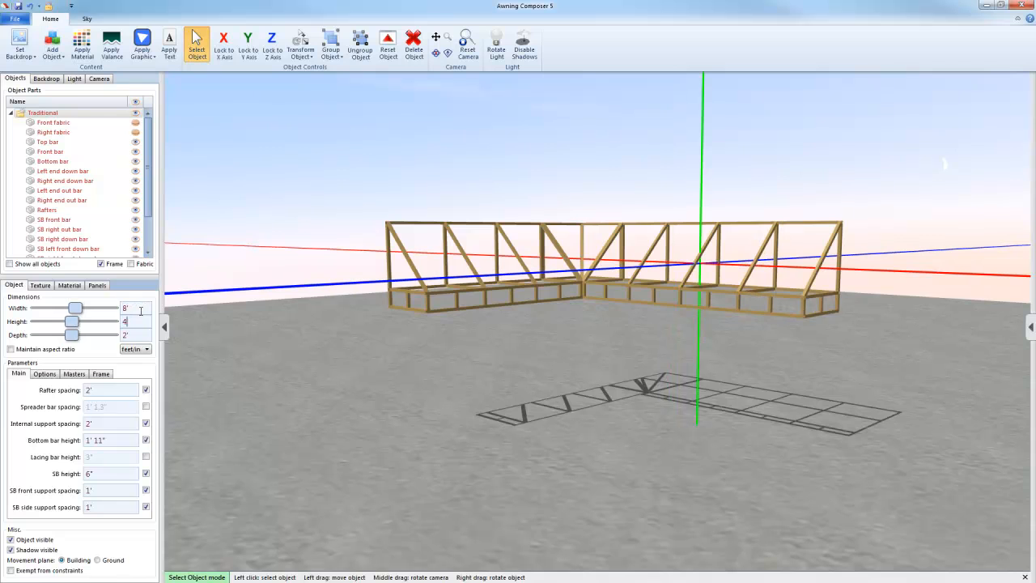
Set the traditional corner awning's depth to 3' and turn on its fabric display
text(3)
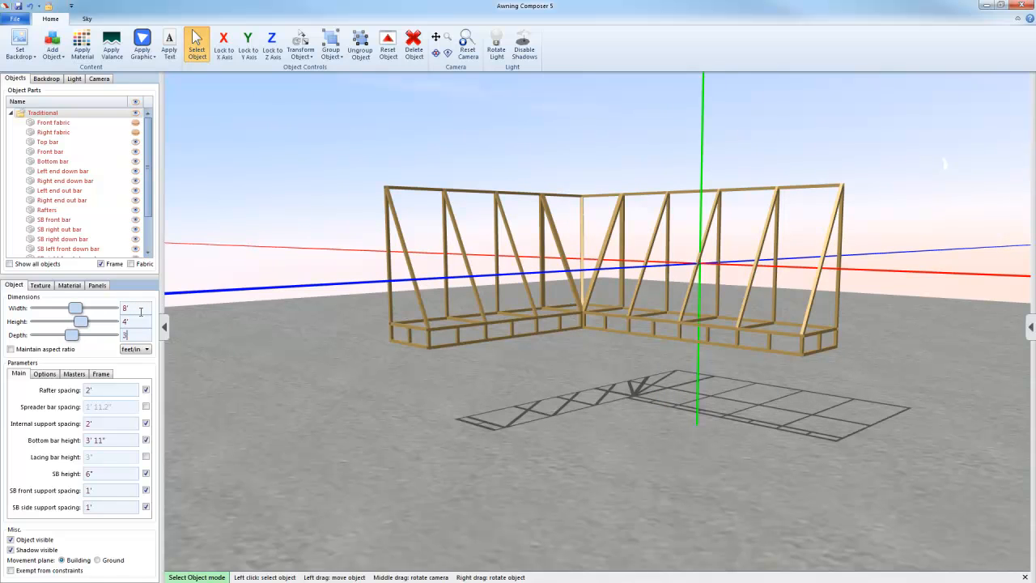
key(Tab)
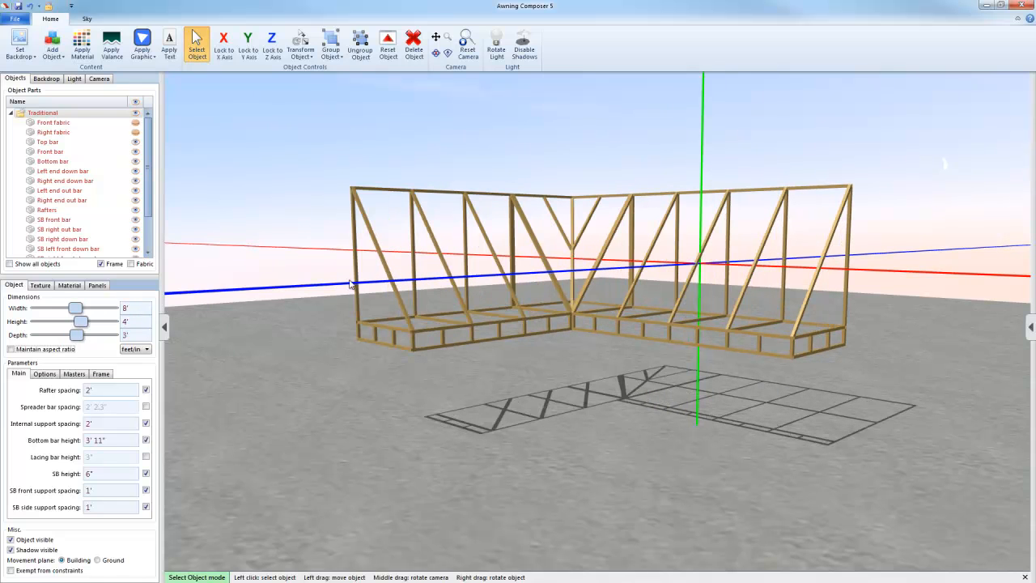
click(487, 159)
click(143, 265)
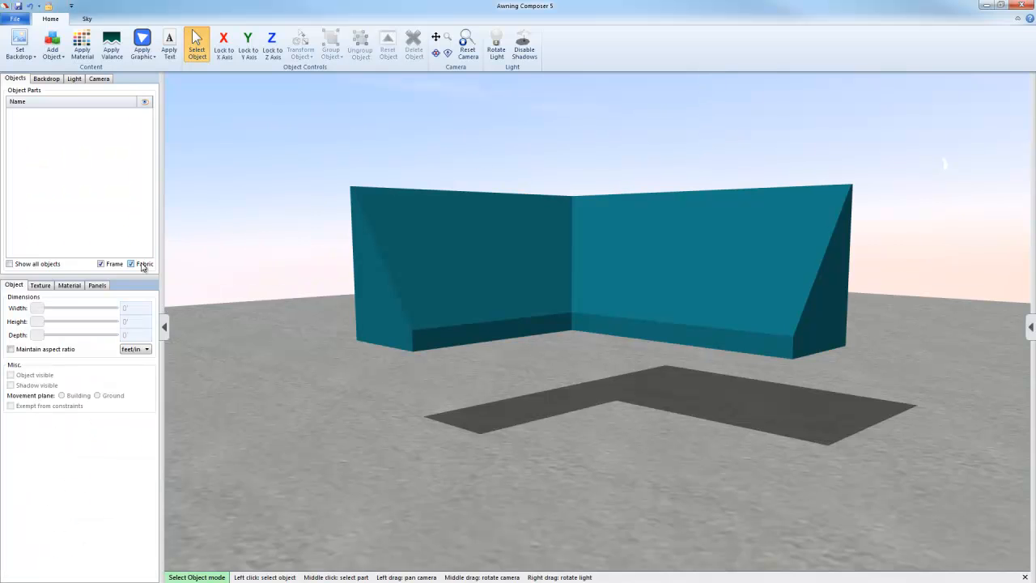
middle_drag(808, 375, 245, 382)
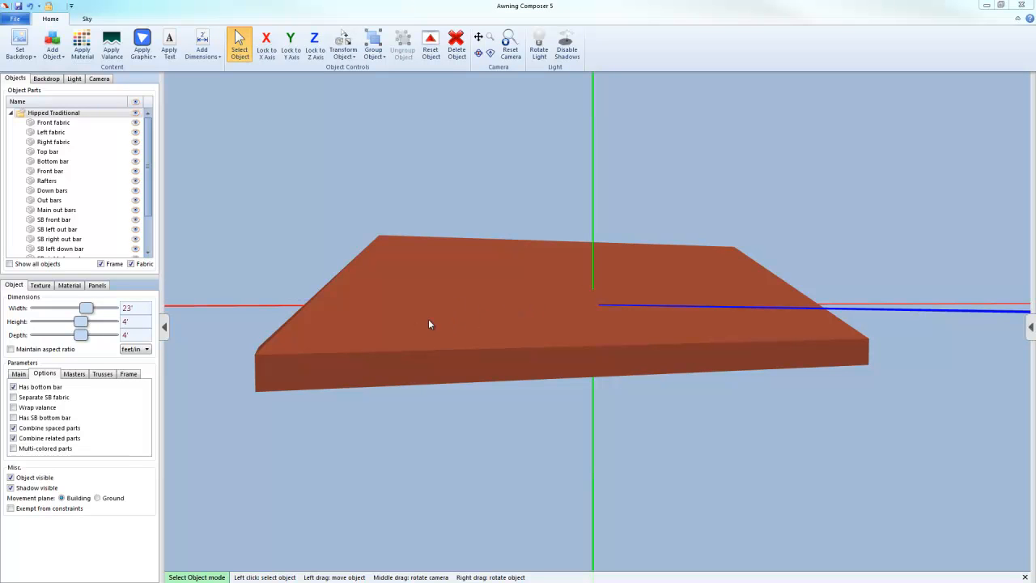
Apply the Turquoise [4610] fabric to the front fabric part and to the whole Hipped Traditional awning
click(473, 307)
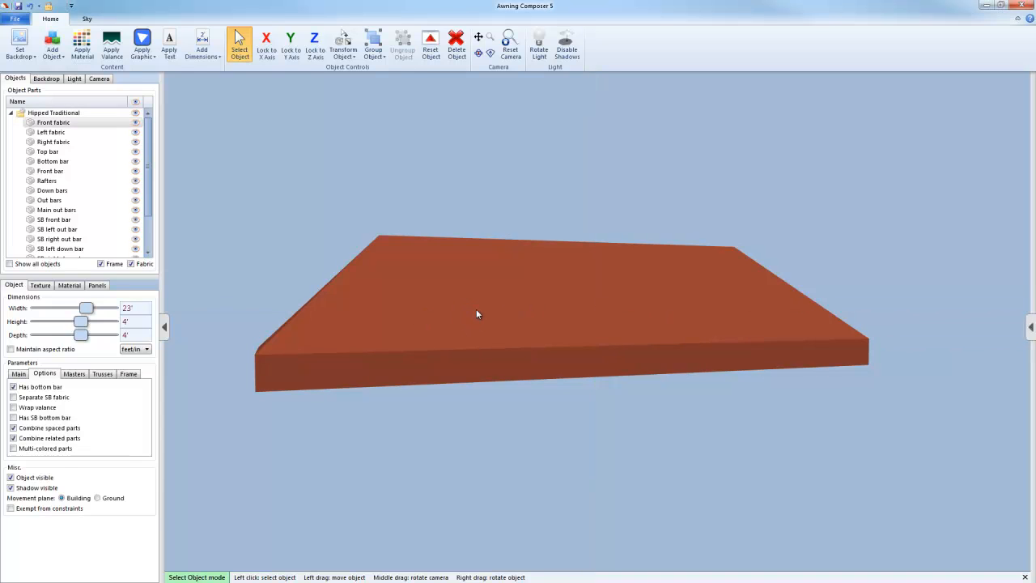
click(82, 45)
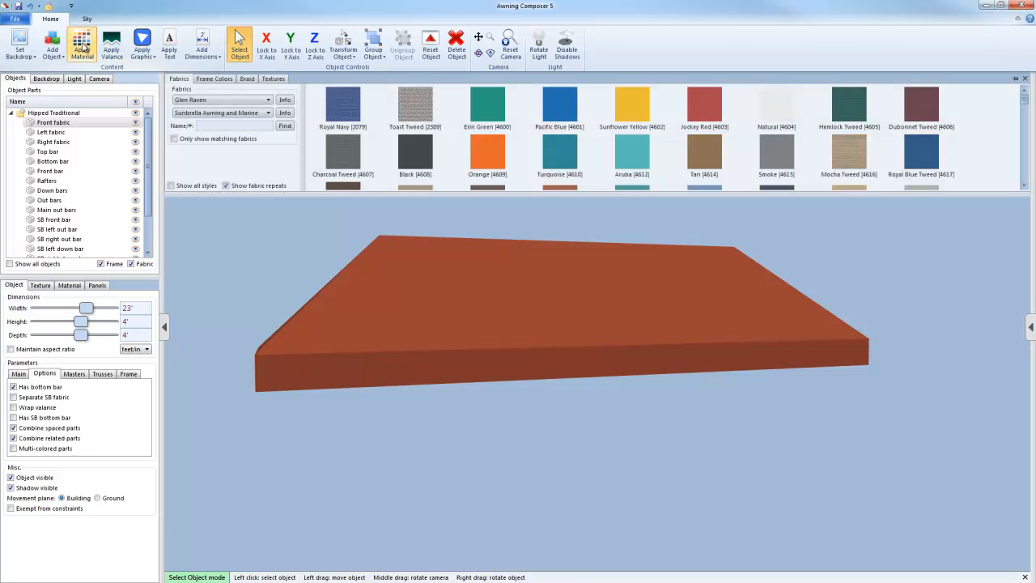
click(565, 149)
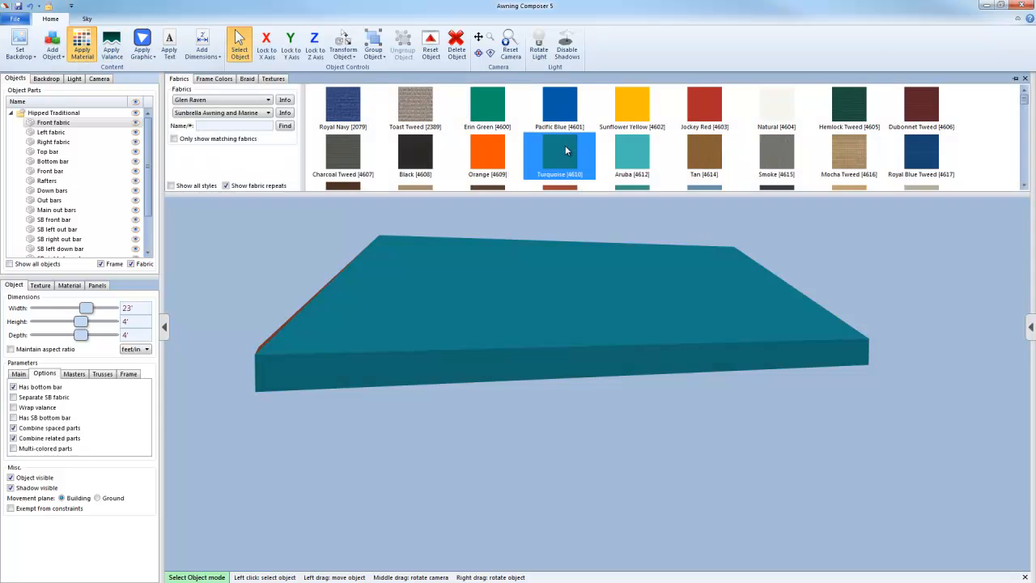
click(88, 114)
click(86, 40)
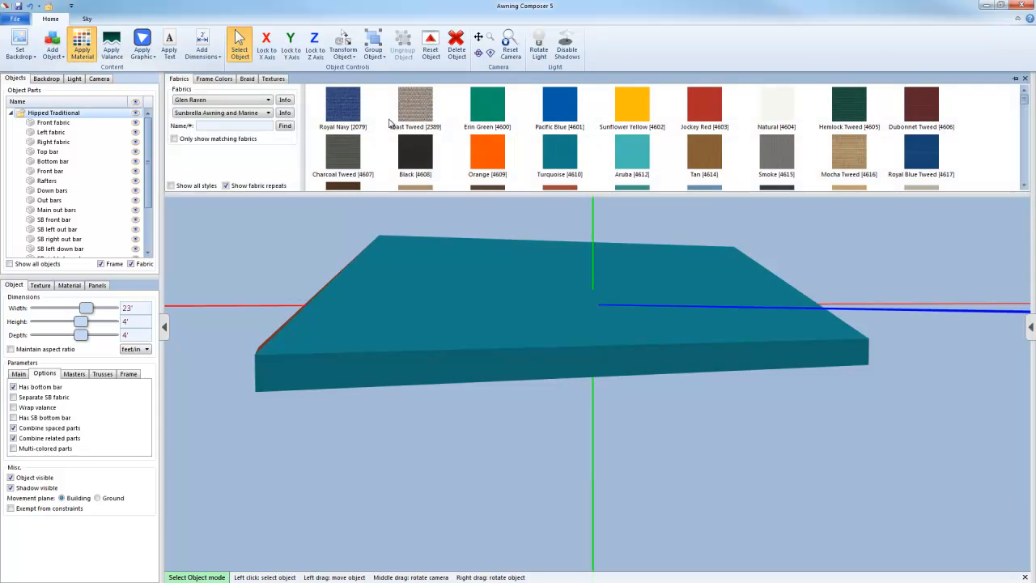
click(559, 150)
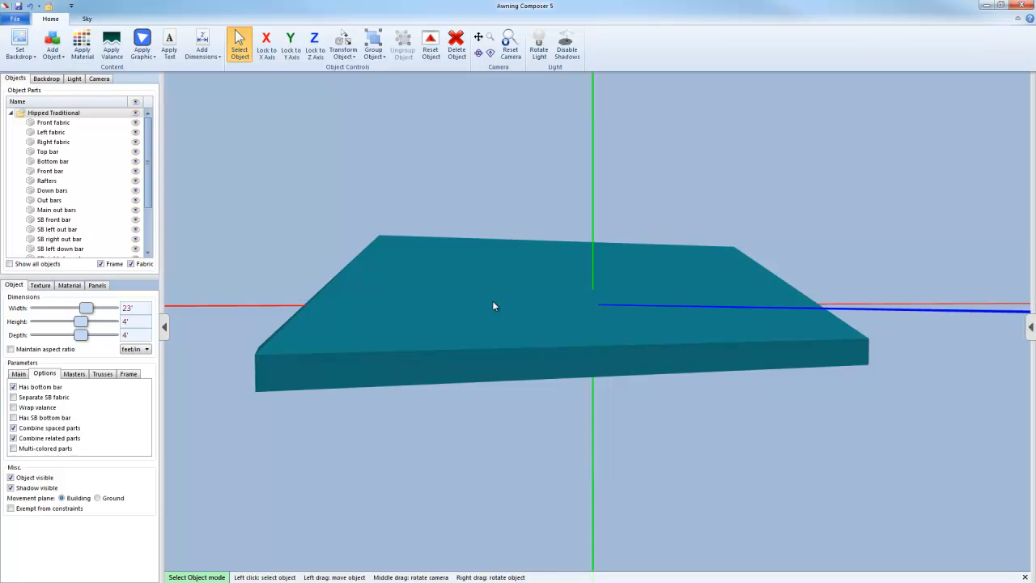
Examine the hipped awning's individual fabric and bar parts by selecting them one at a time
click(76, 133)
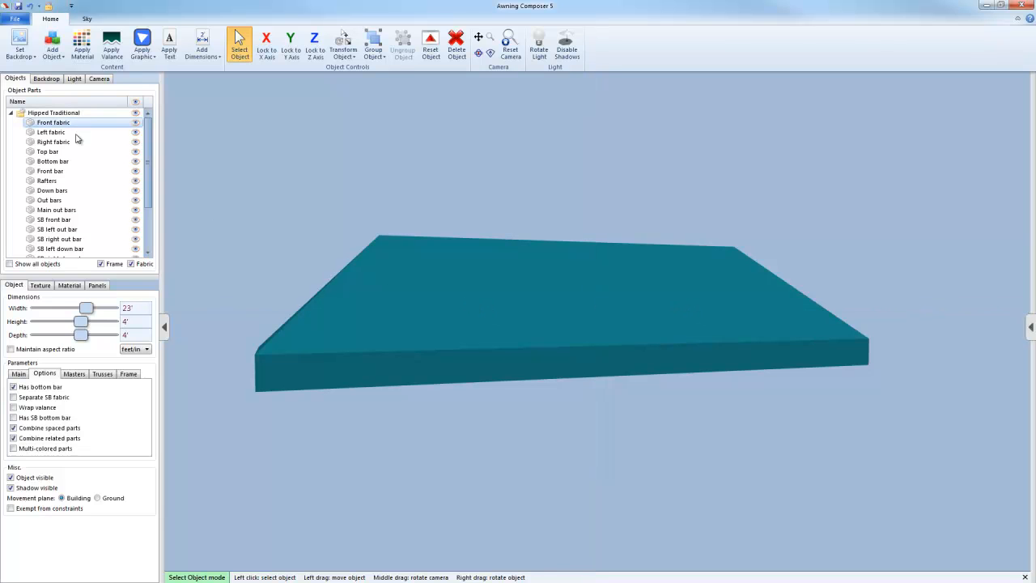
click(76, 143)
click(77, 153)
click(77, 161)
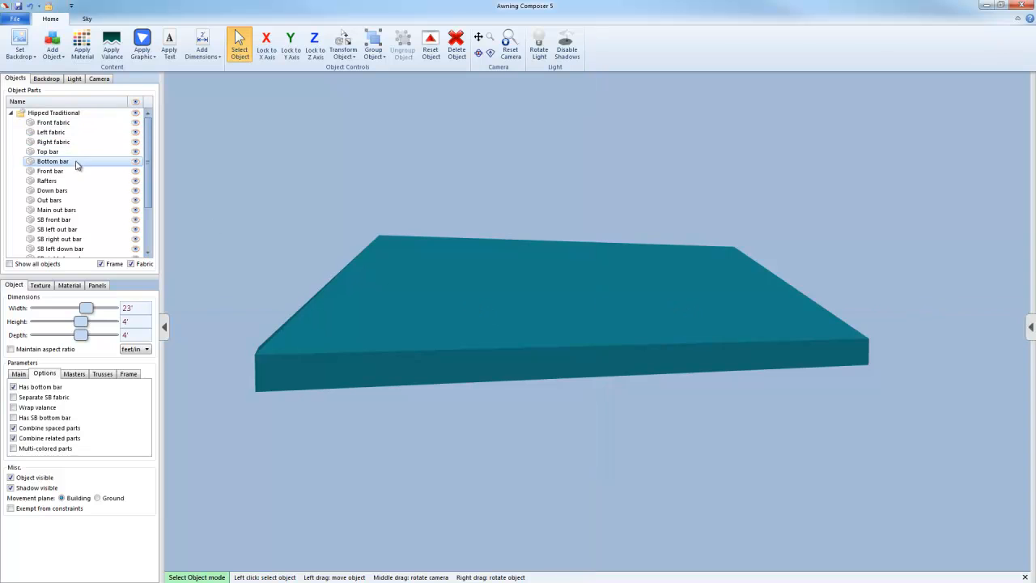
click(75, 142)
click(76, 133)
click(77, 123)
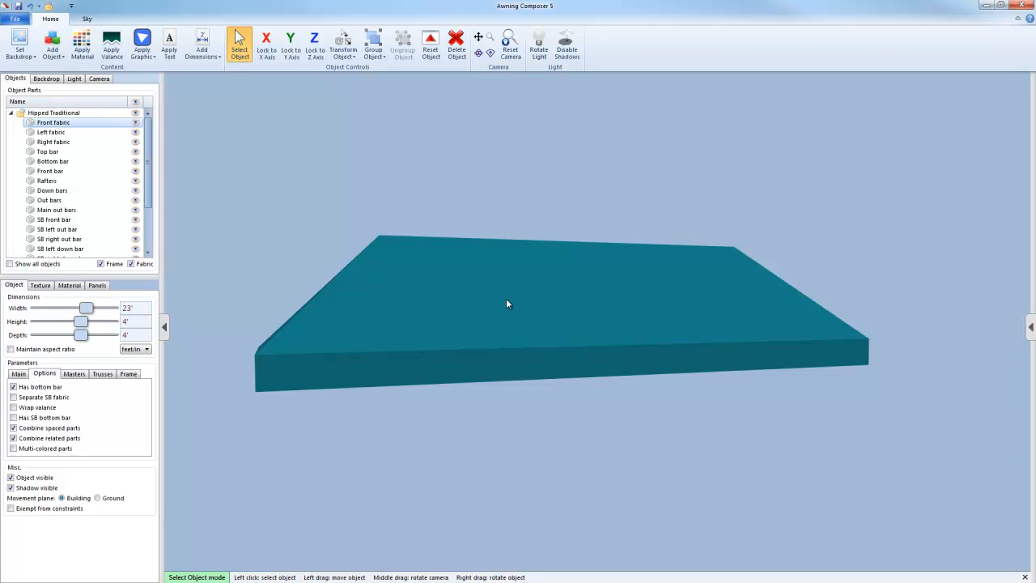
Apply the Coffee sample graphic to the hipped awning's front fabric and move it to the middle of the slope
click(59, 123)
click(142, 45)
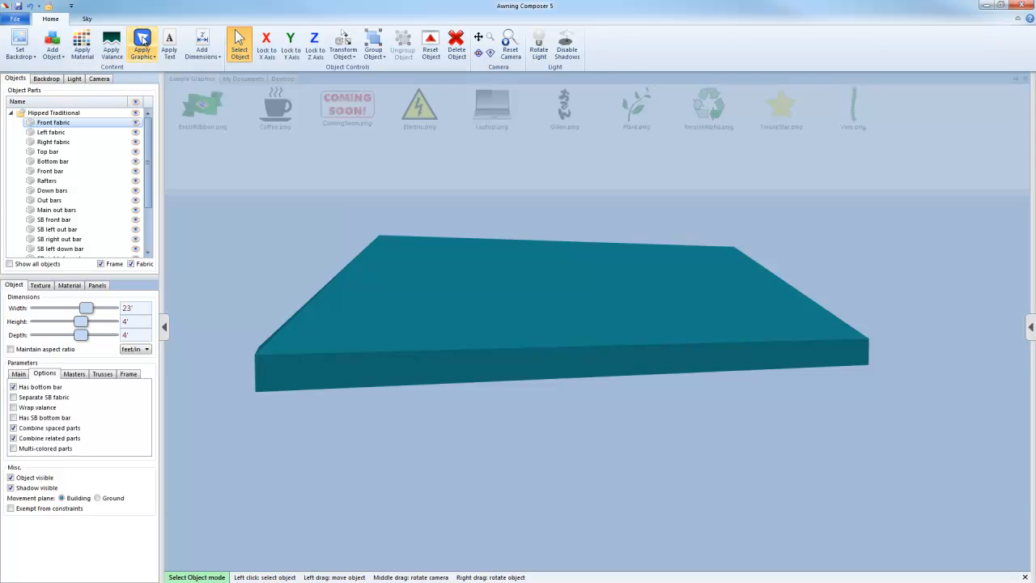
click(277, 117)
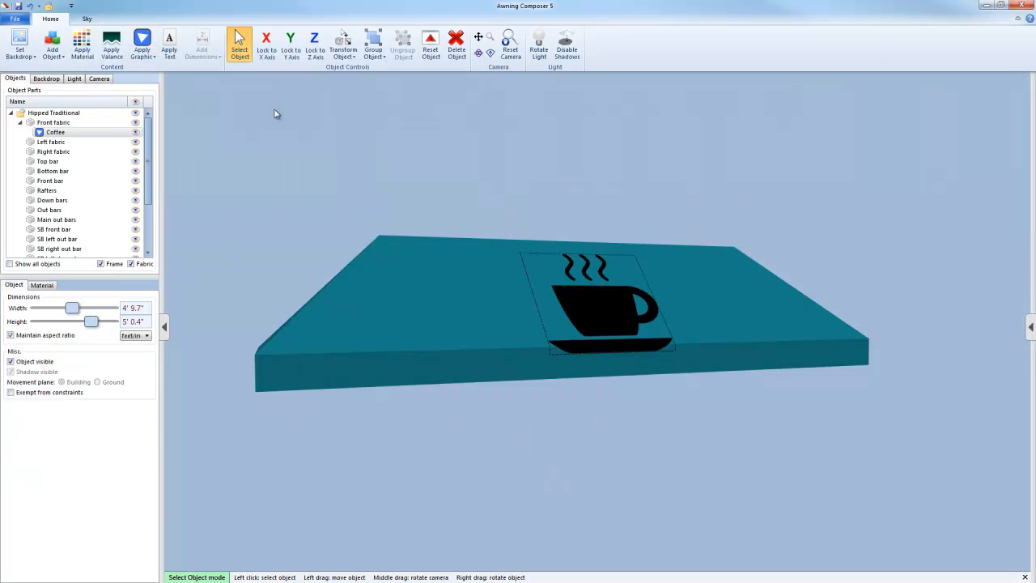
drag(616, 301, 526, 280)
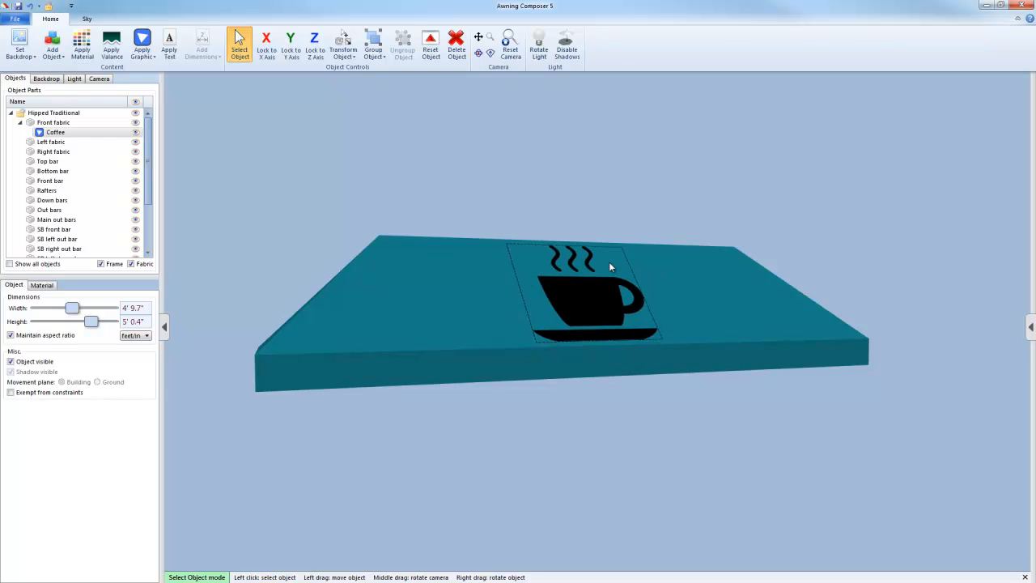
drag(591, 318, 588, 316)
Add sample text to the front fabric, shrink it and move it below the coffee graphic
click(463, 316)
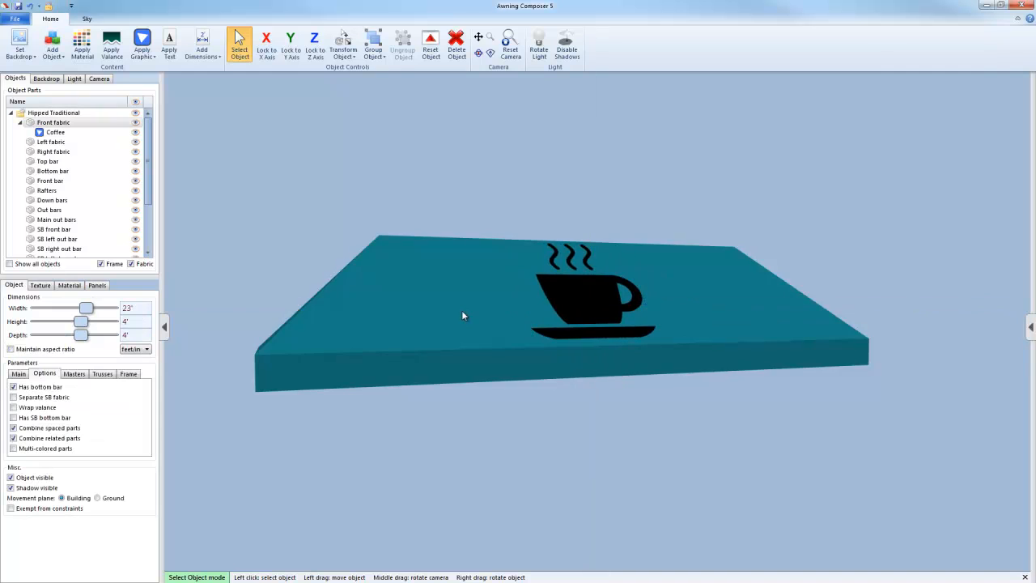
click(169, 44)
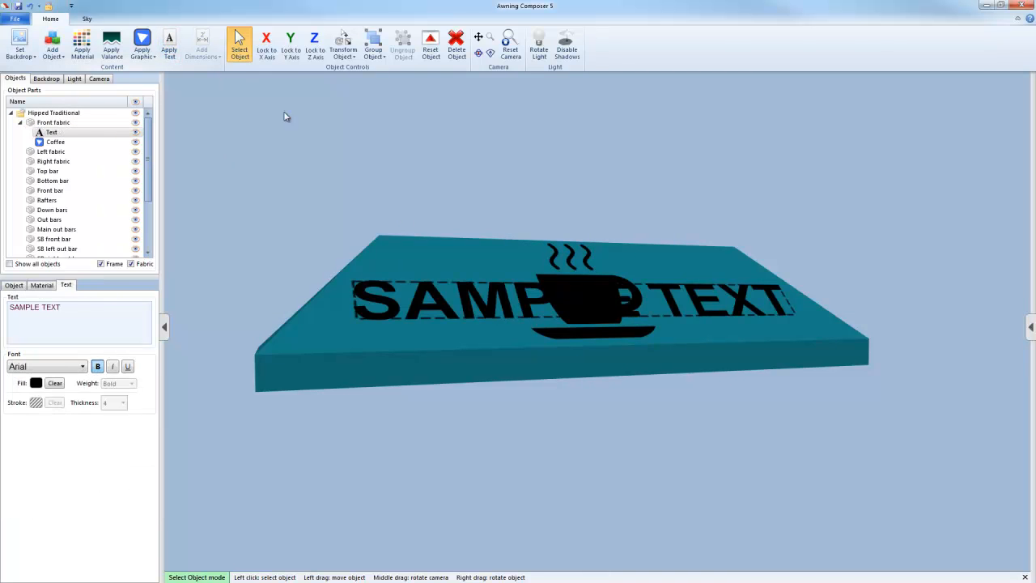
scroll(459, 290, up, 6)
scroll(459, 290, down, 9)
scroll(430, 315, down, 3)
drag(501, 303, 495, 348)
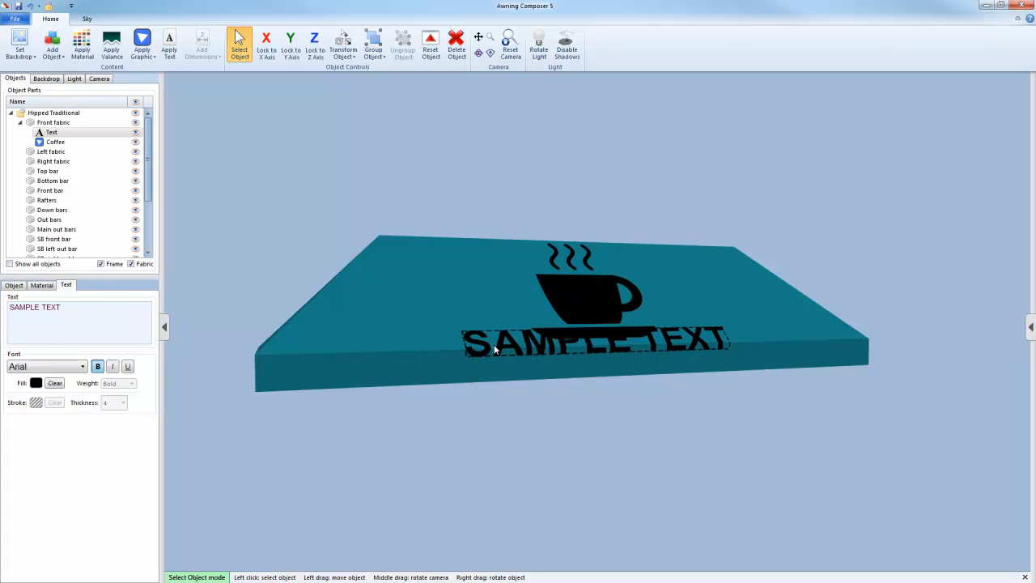
Delete the sample text and the coffee graphic from the front fabric
key(Delete)
click(563, 290)
click(563, 289)
key(Delete)
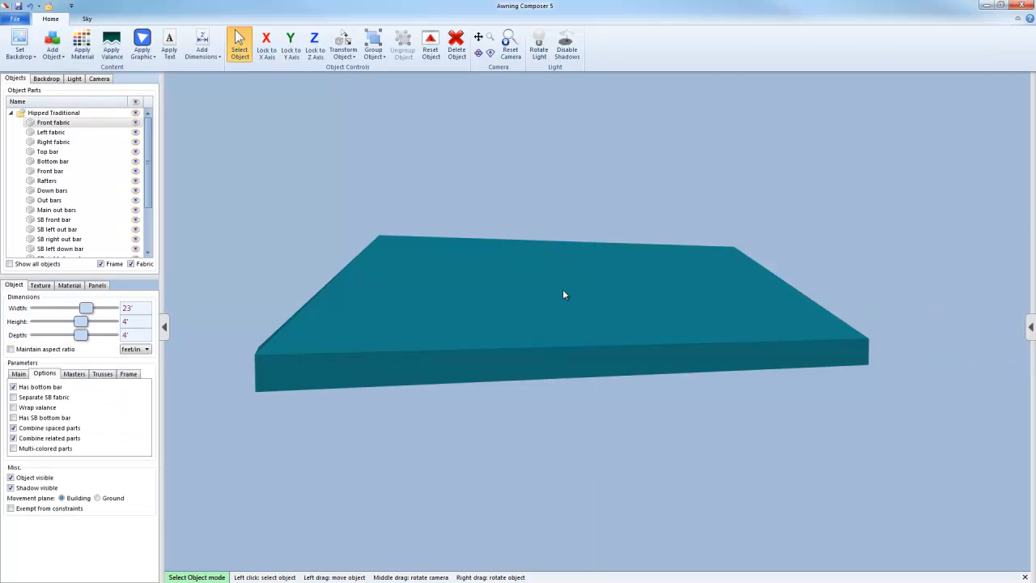
Enable separate SB fabric for the hipped awning and select its front fabric and SB front fabric in turn
click(522, 305)
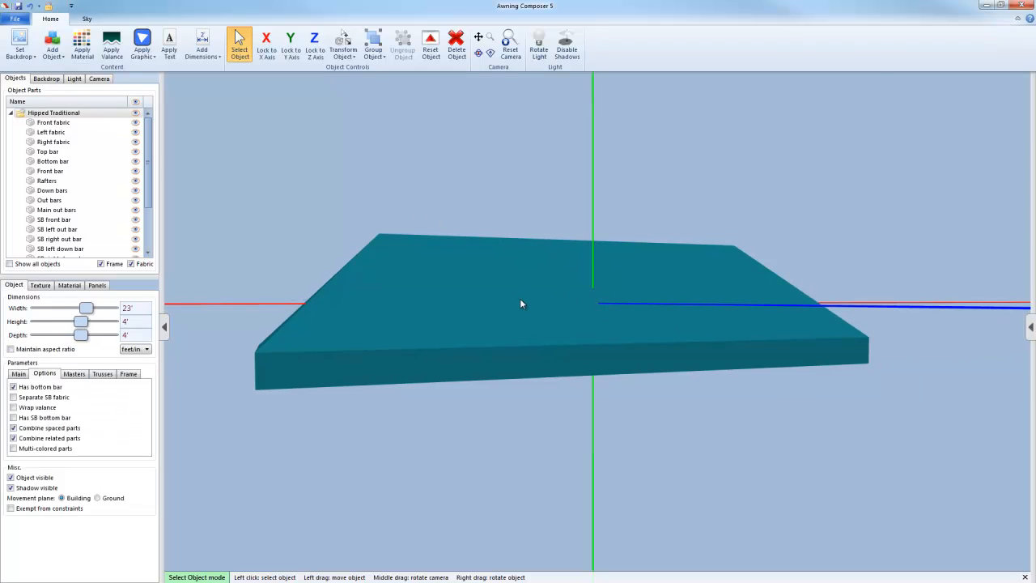
click(29, 397)
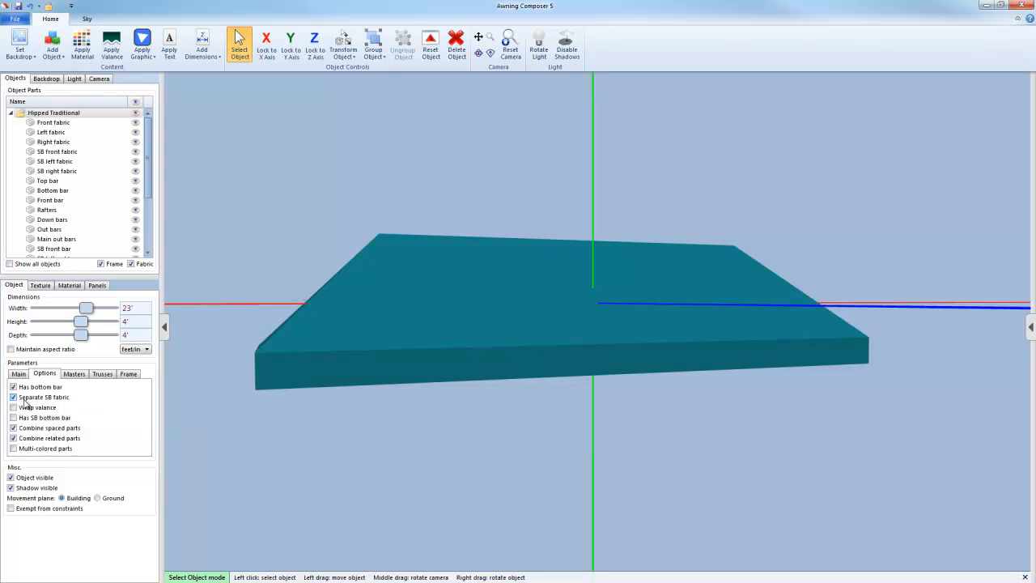
click(535, 293)
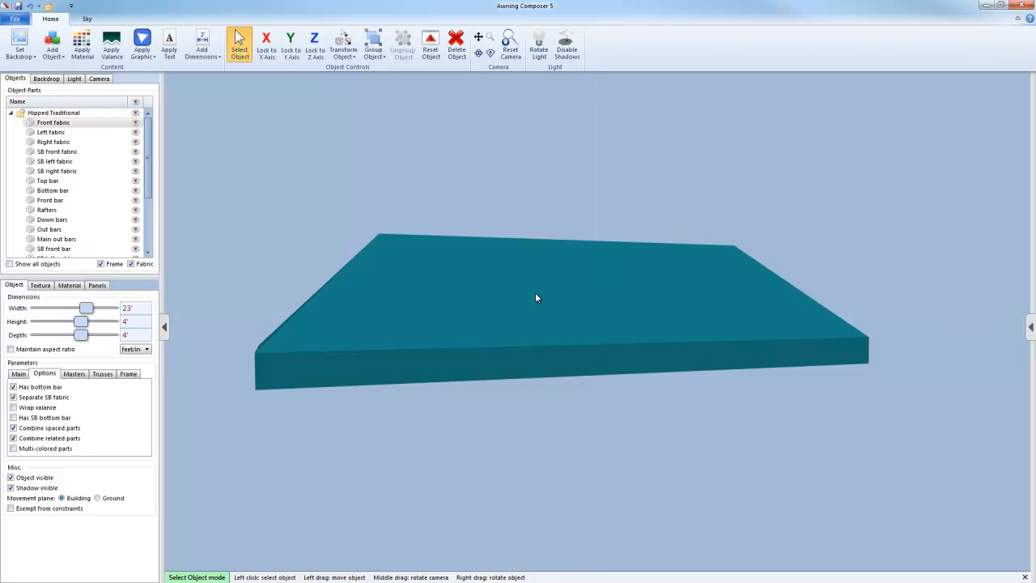
click(553, 366)
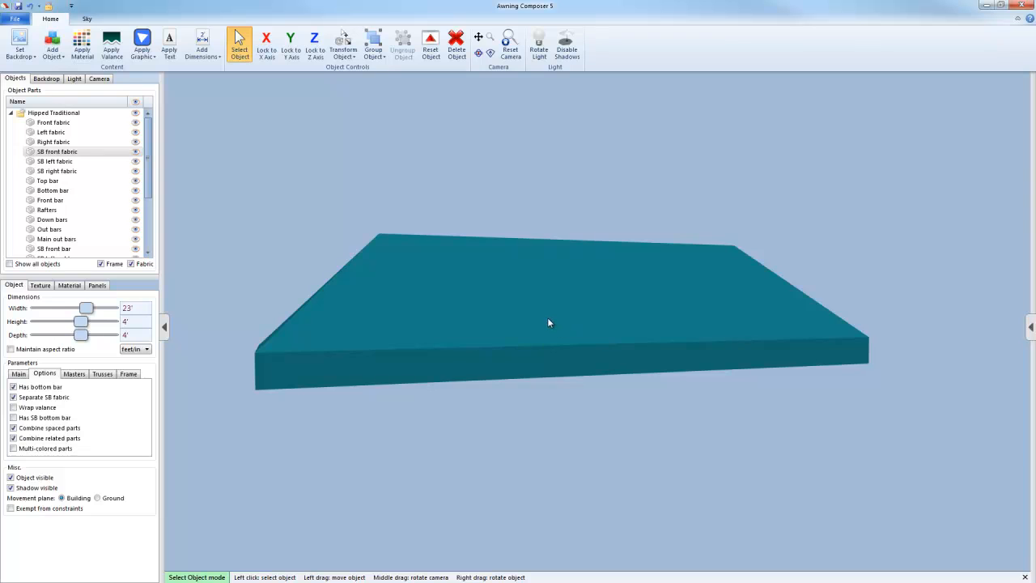
Apply the Coffee sample graphic to the separated front fabric and centre it on the slope
click(548, 323)
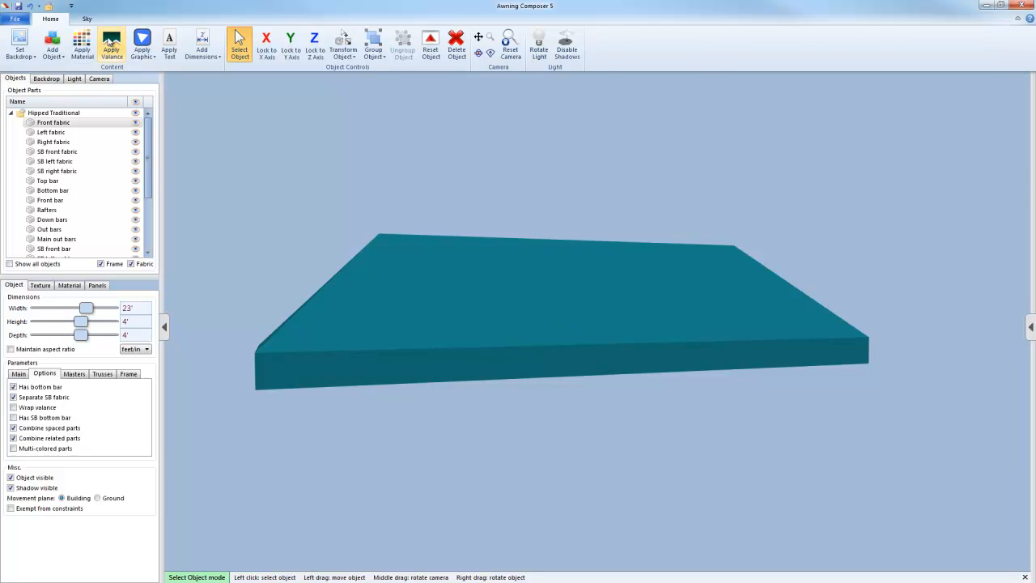
click(143, 45)
click(287, 117)
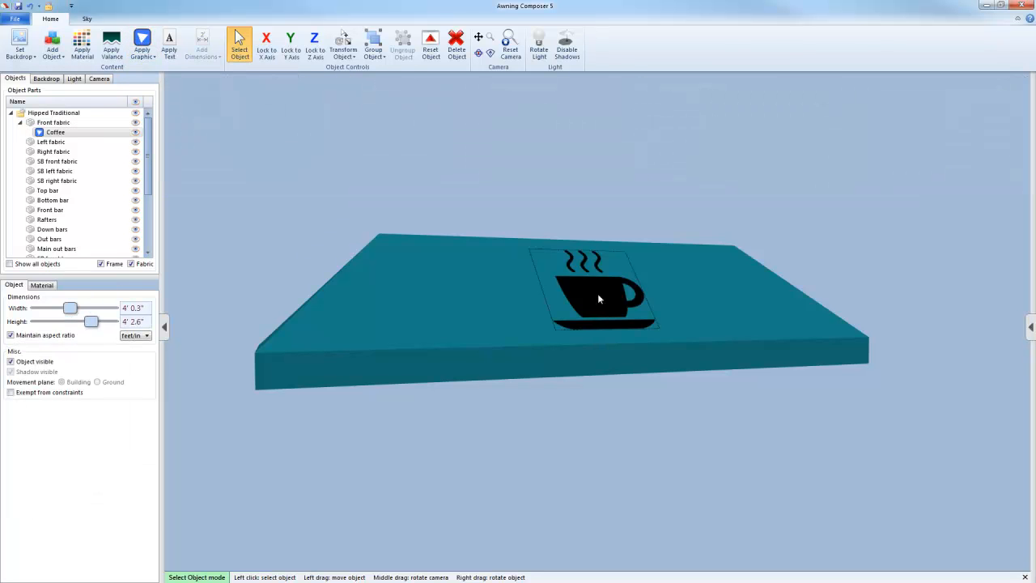
drag(597, 294, 575, 288)
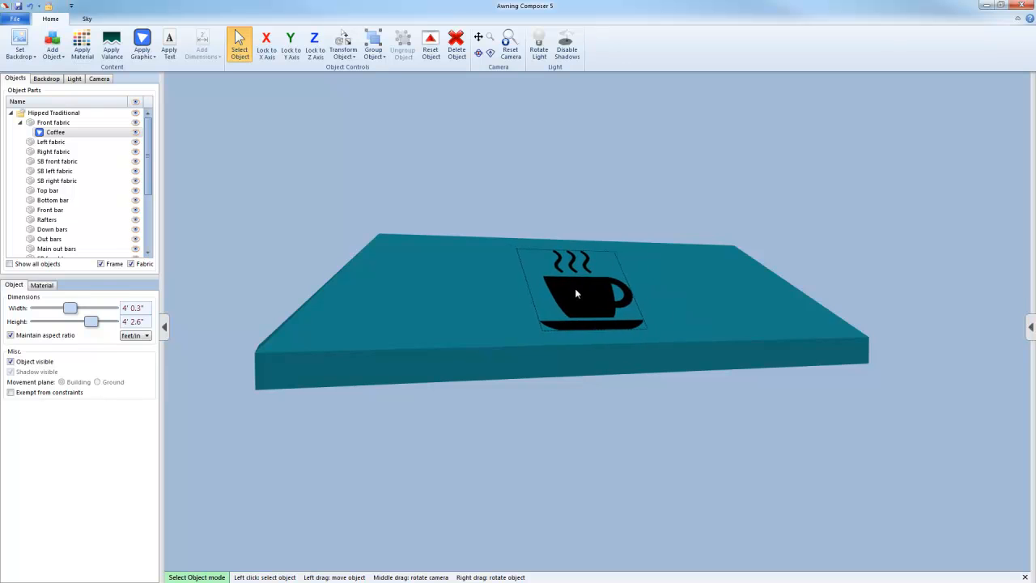
Try centring sample text on the SB front fabric beneath the coffee graphic and delete that text
click(597, 361)
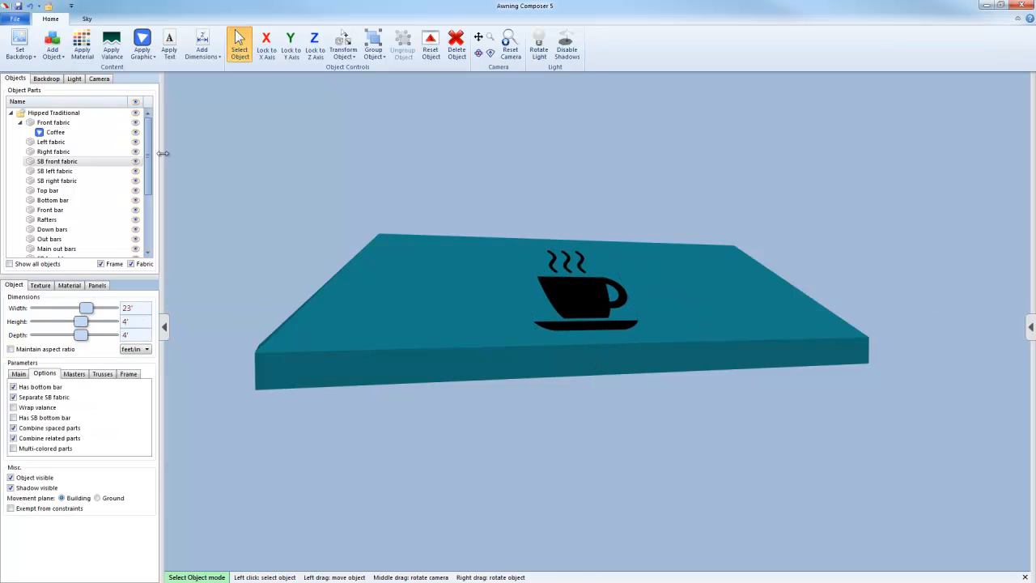
click(170, 42)
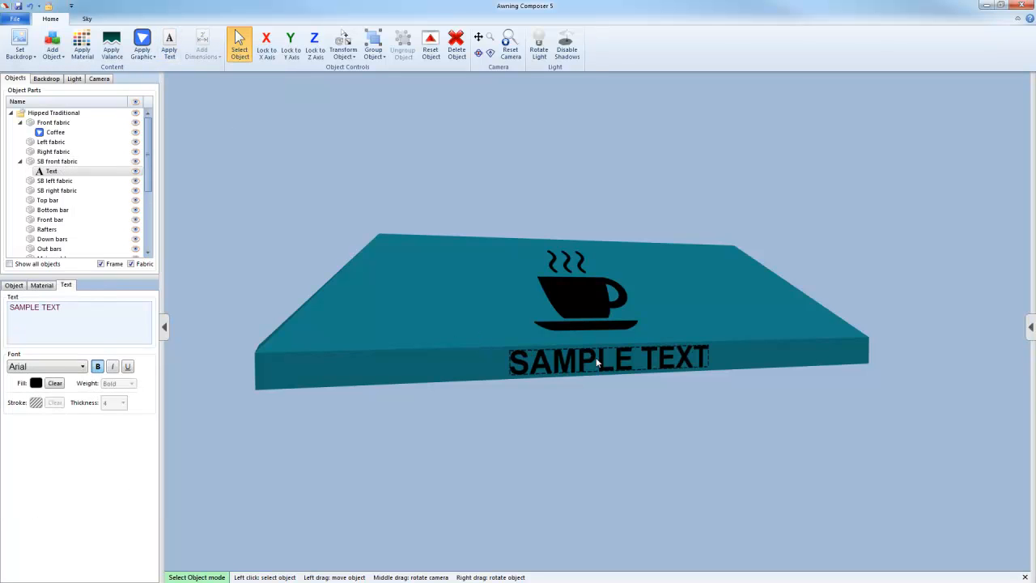
mouse_move(593, 357)
mouse_down()
mouse_move(593, 326)
mouse_move(590, 361)
mouse_up()
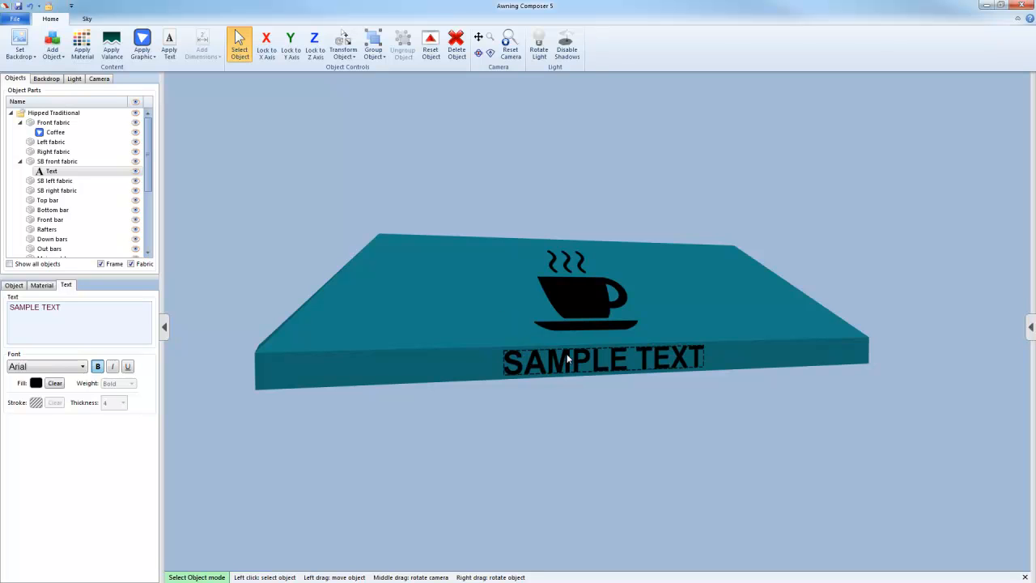
key(Delete)
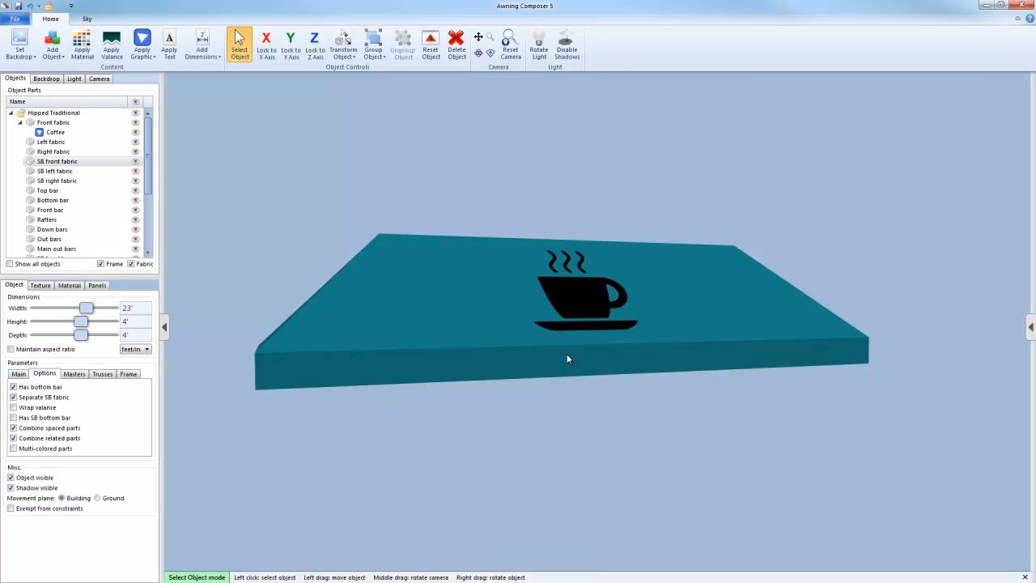
Apply the Black [4608] fabric to the SB front fabric and change it back to Turquoise [4610]
click(502, 358)
click(81, 45)
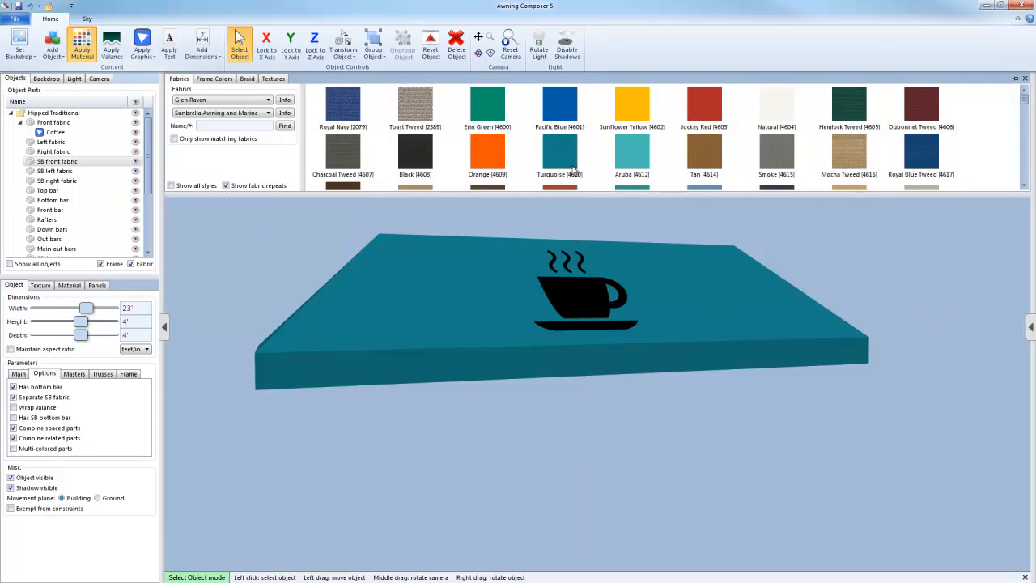
click(425, 156)
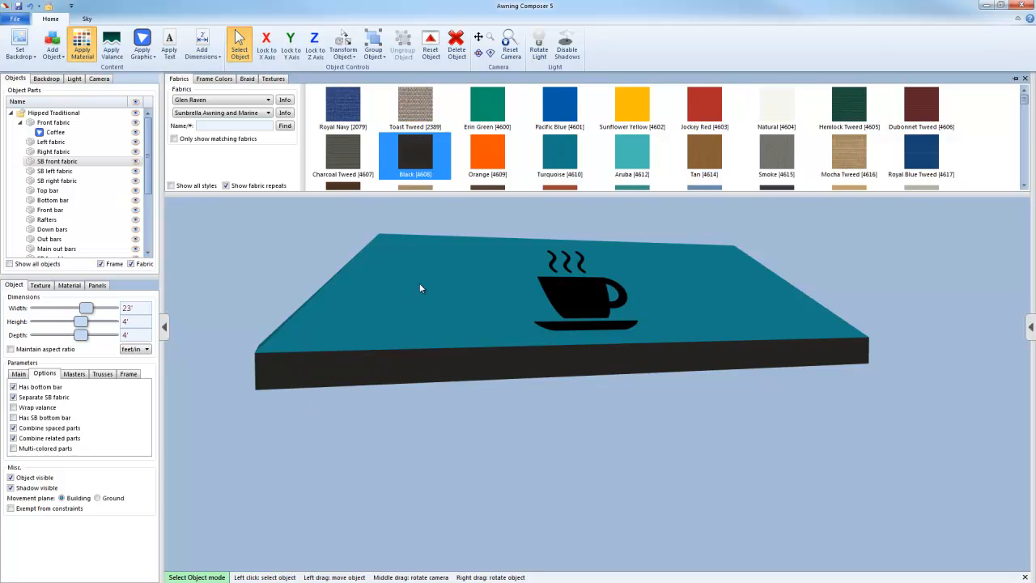
click(562, 151)
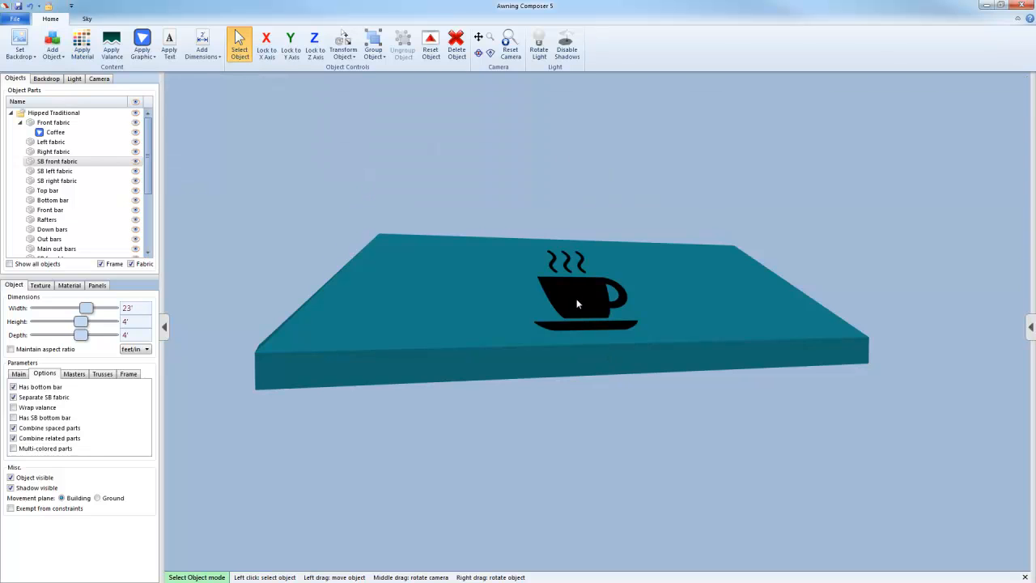
Delete the coffee graphic and turn off separate SB fabric for the hipped awning
click(577, 303)
key(Delete)
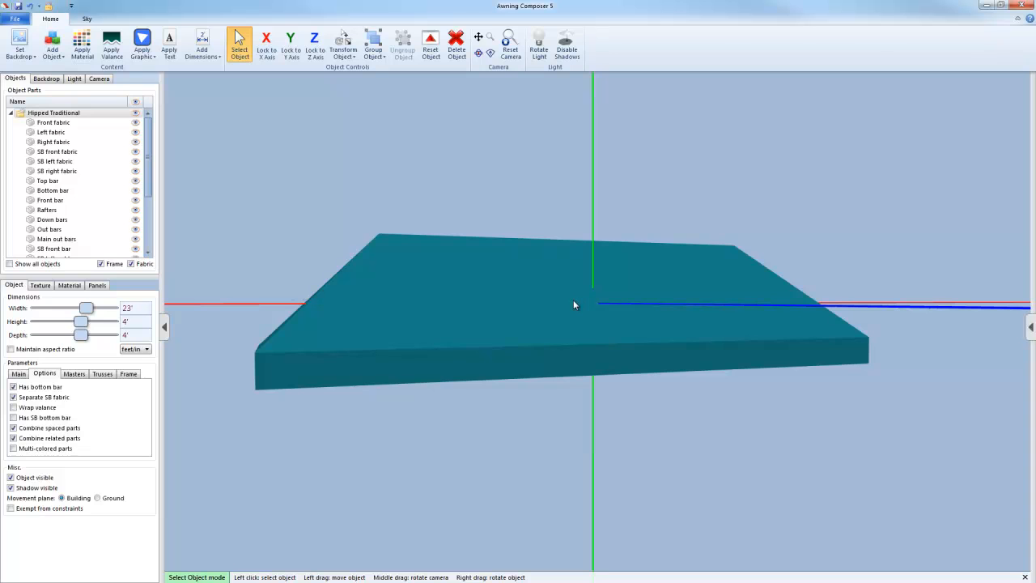
click(26, 401)
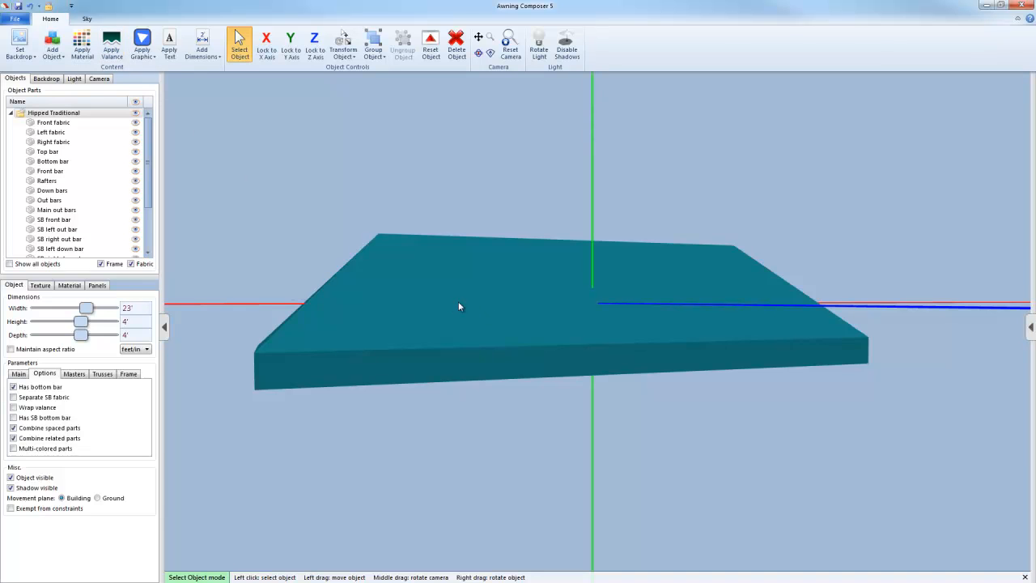
Apply the Serpentine2 valance to the hipped awning
click(112, 42)
scroll(508, 132, down, 1)
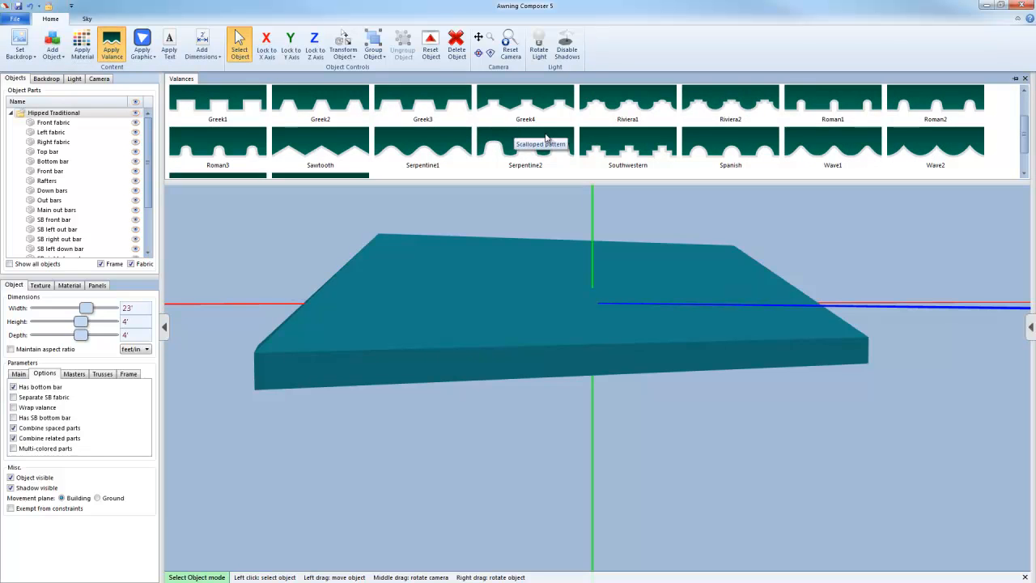
click(515, 145)
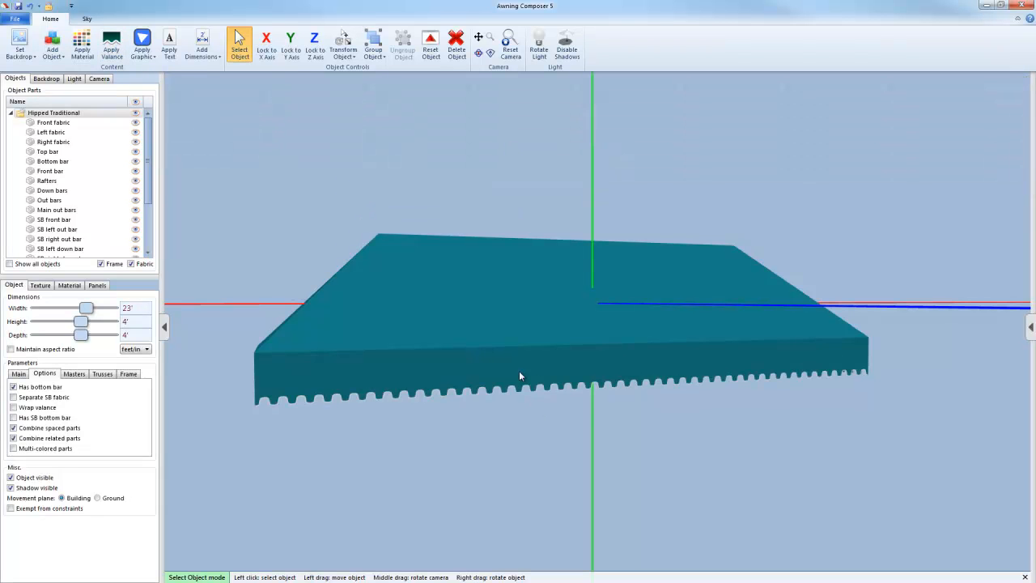
Examine the awning with its valance from behind and from the front corner, including its main parameters
middle_drag(478, 375, 649, 378)
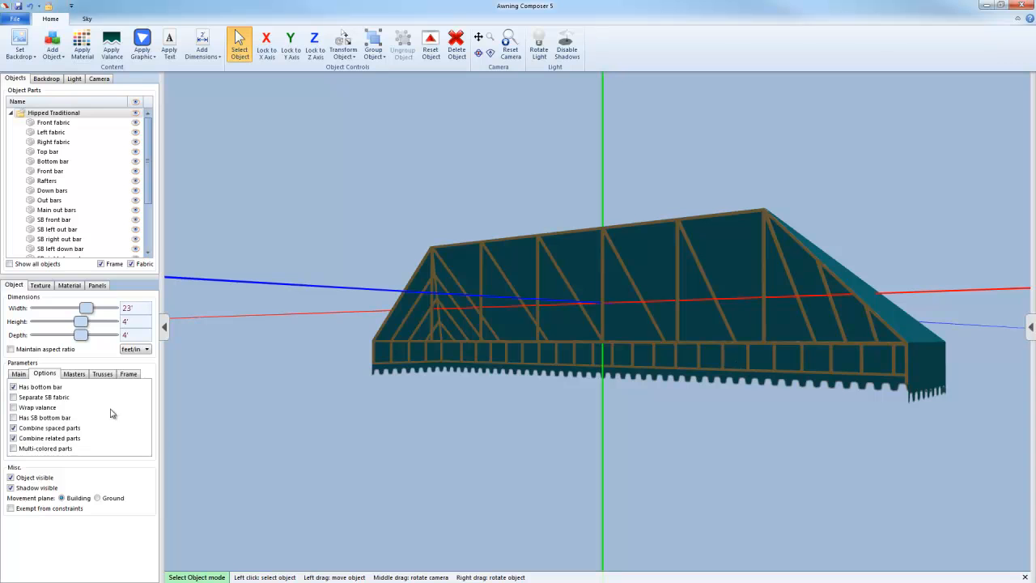
click(21, 374)
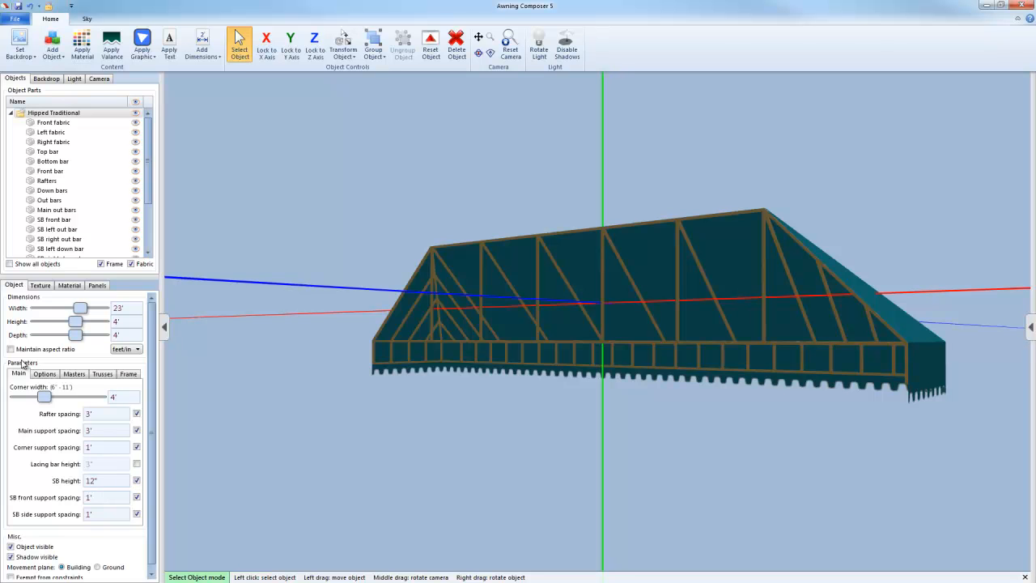
click(45, 374)
middle_drag(499, 374, 571, 388)
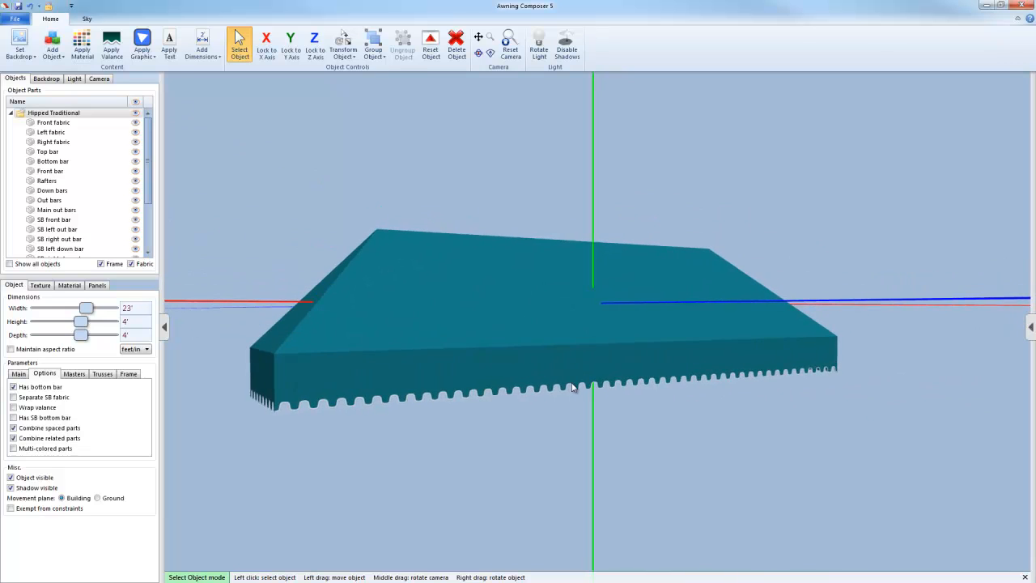
middle_drag(512, 362, 590, 343)
scroll(592, 342, up, 3)
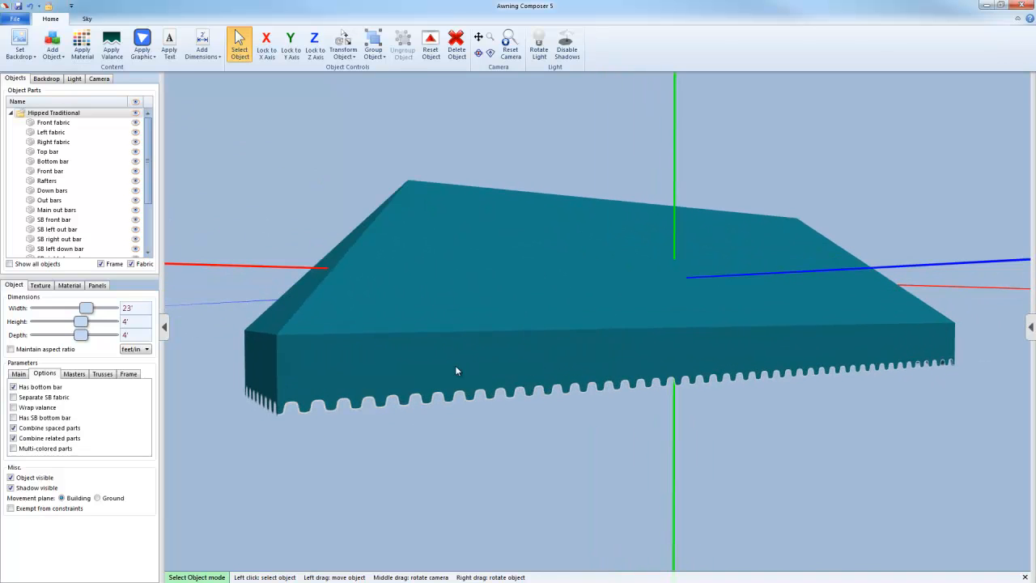
drag(429, 428, 497, 424)
middle_drag(497, 425, 527, 421)
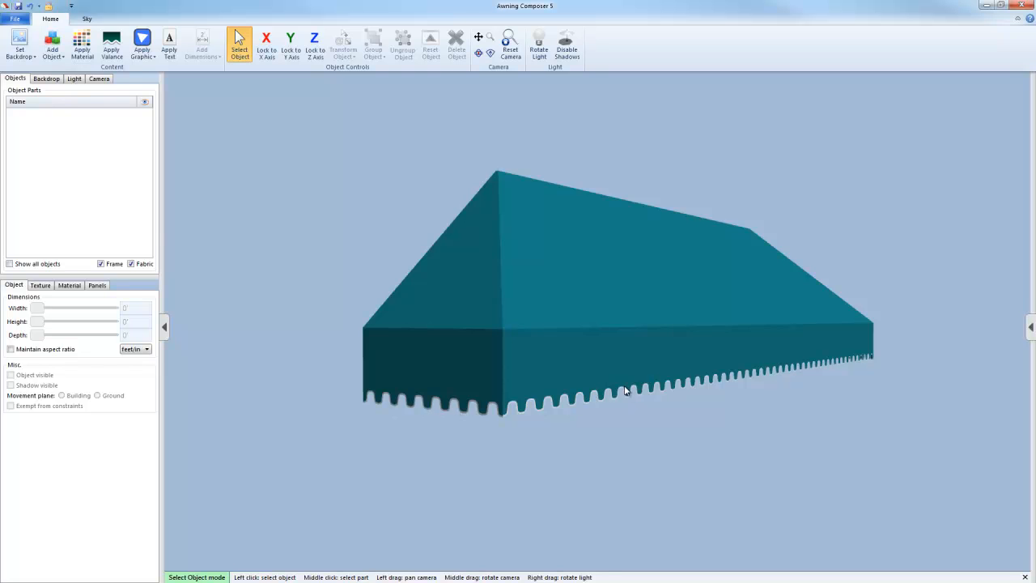
Inspect the valance measurements for the whole valance and for the individual left and front valances
click(606, 372)
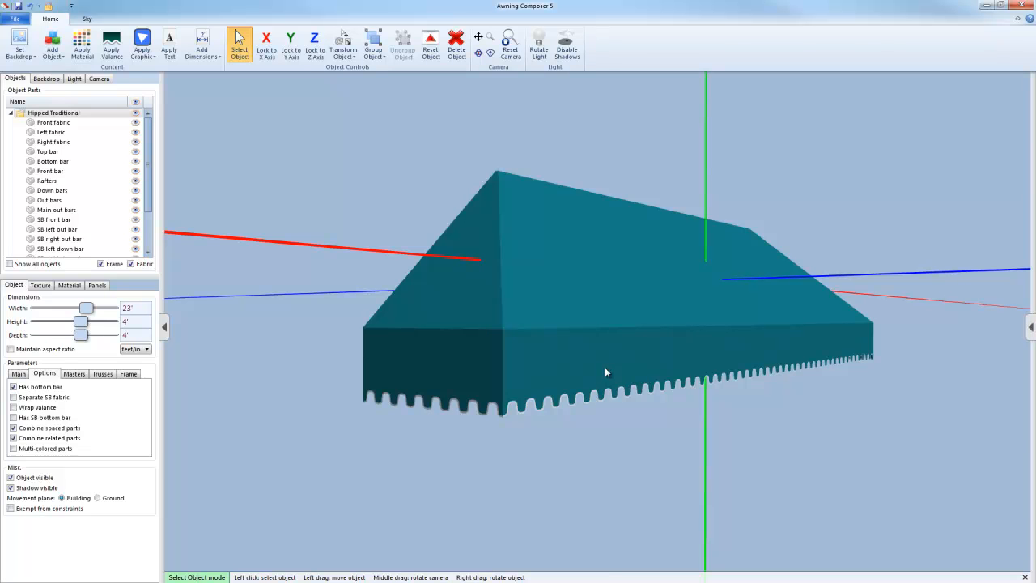
click(555, 397)
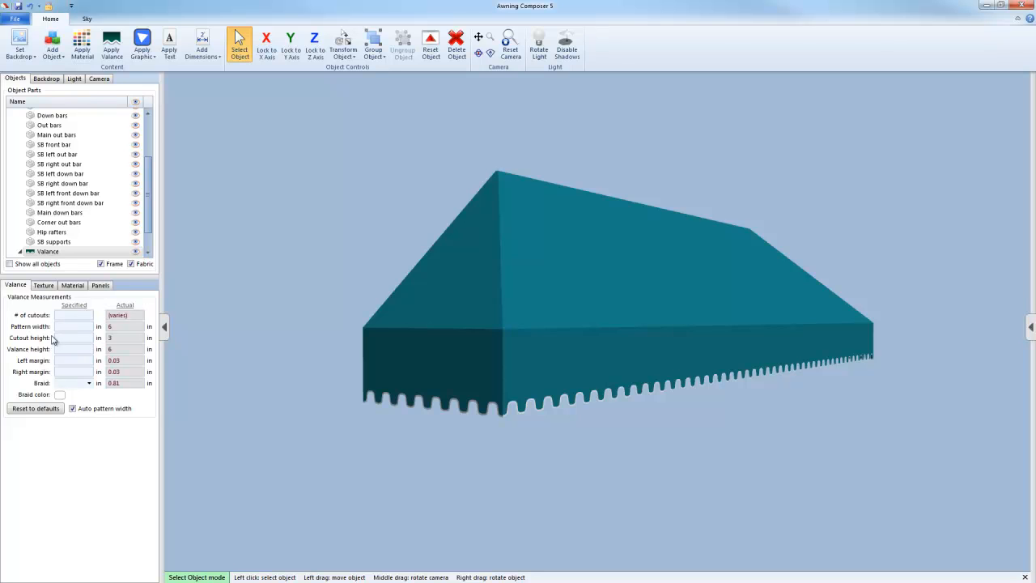
click(458, 390)
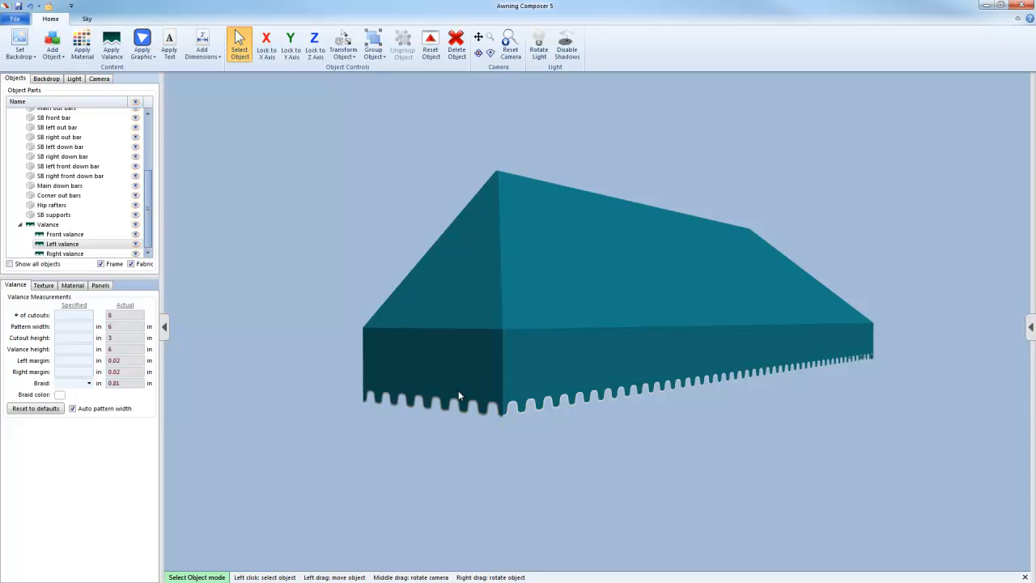
click(457, 394)
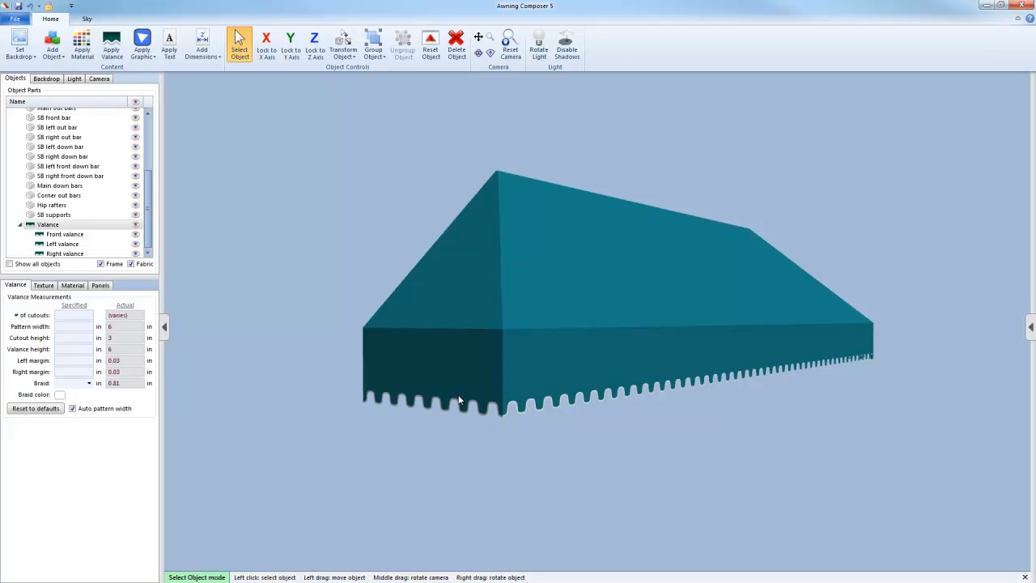
click(458, 394)
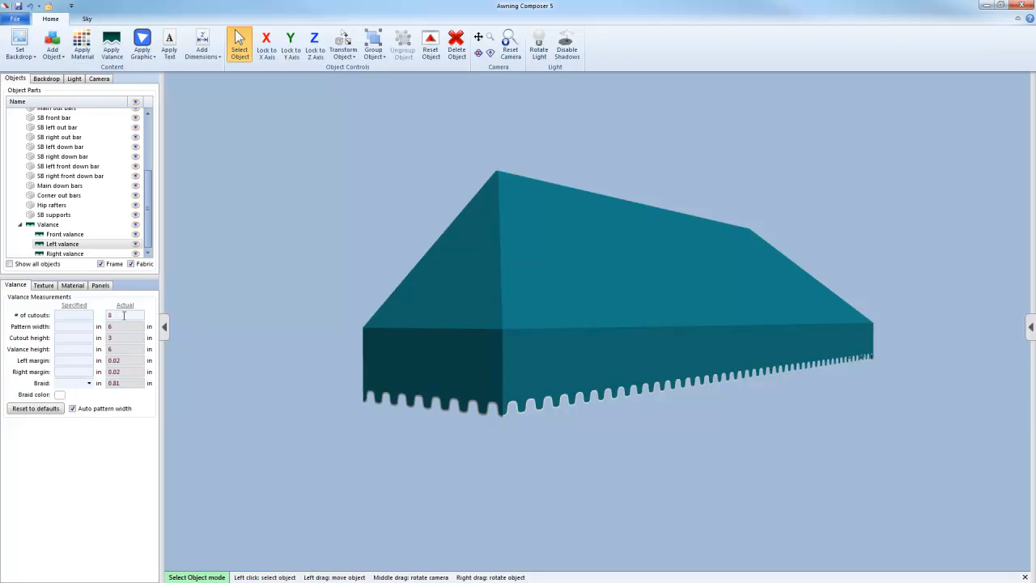
click(561, 403)
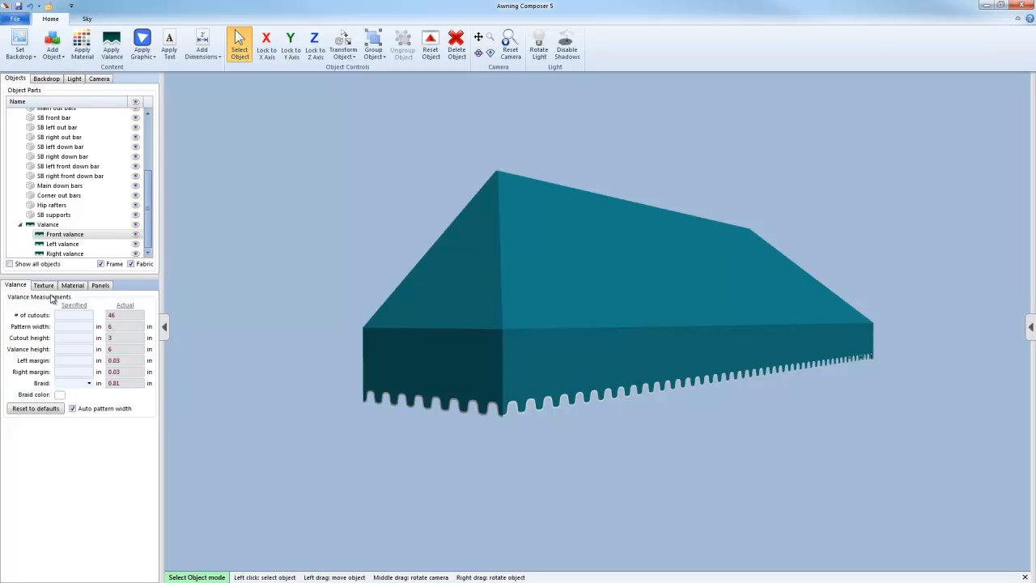
Turn on Wrap valance for the awning and set the valance's number of cutouts to 58
click(565, 305)
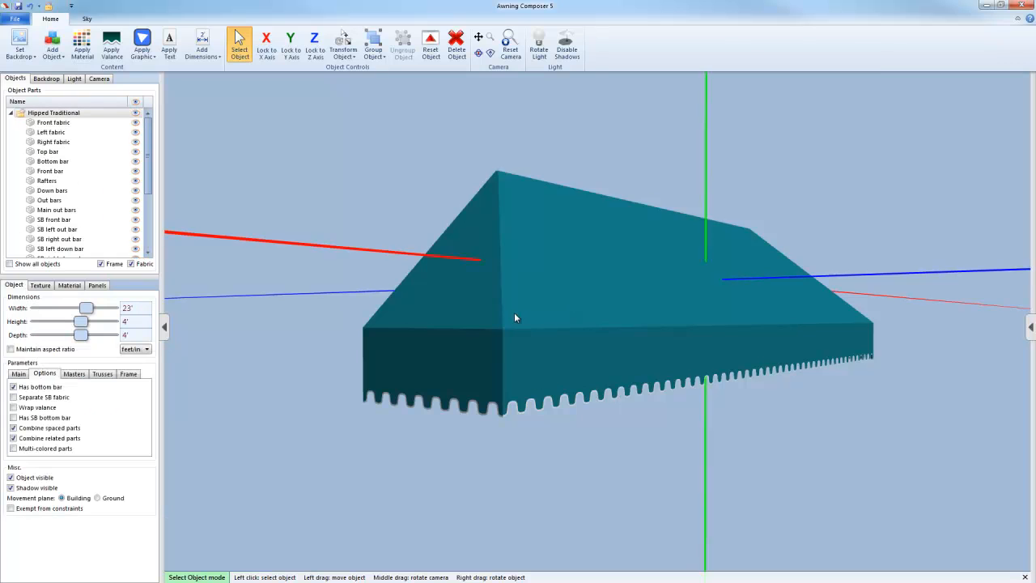
click(24, 409)
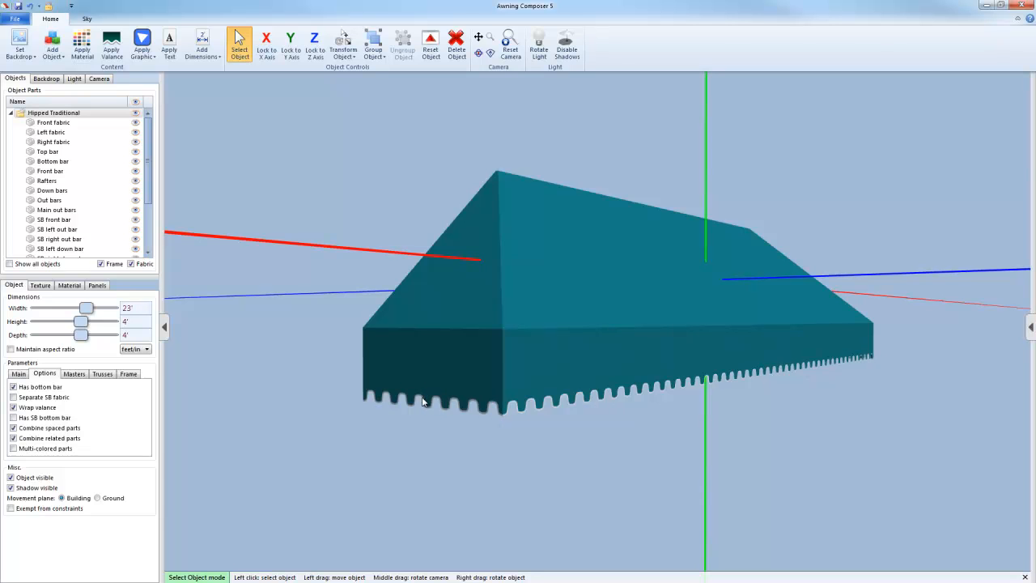
click(465, 402)
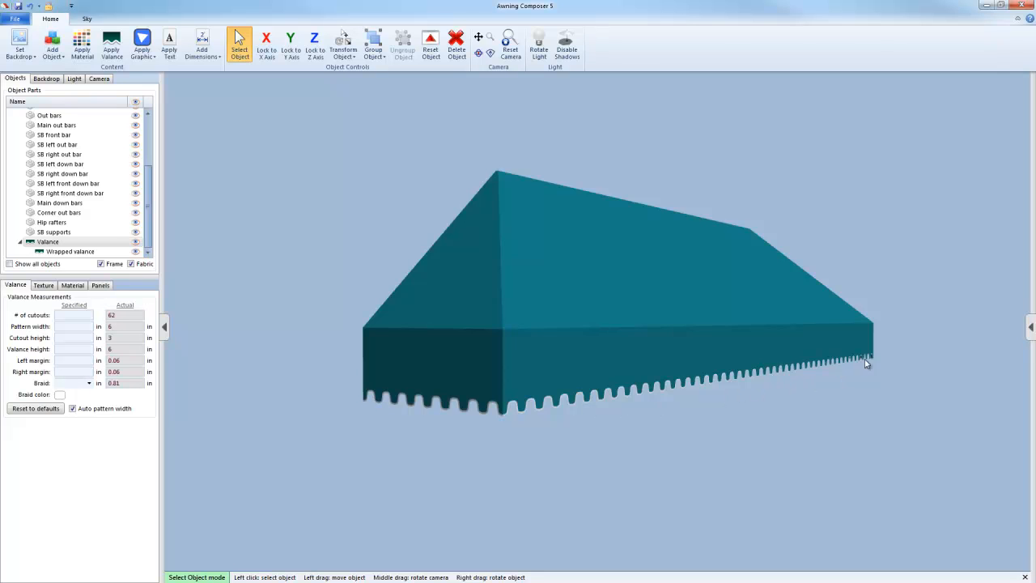
click(77, 316)
key(Return)
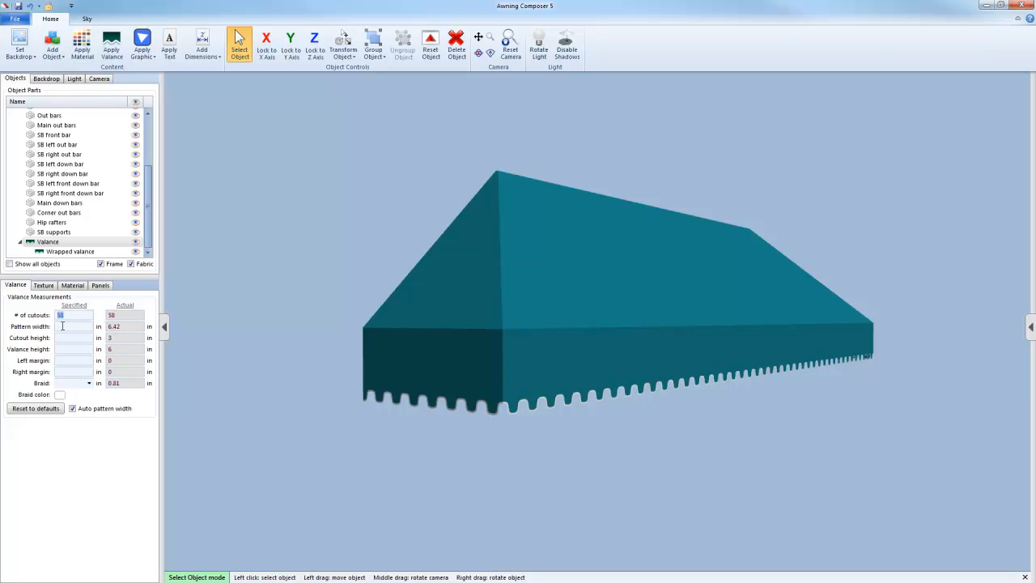
Examine how the wrapped valance runs around both front corners of the awning
mouse_move(380, 401)
middle_down()
mouse_move(389, 403)
mouse_move(383, 396)
middle_up()
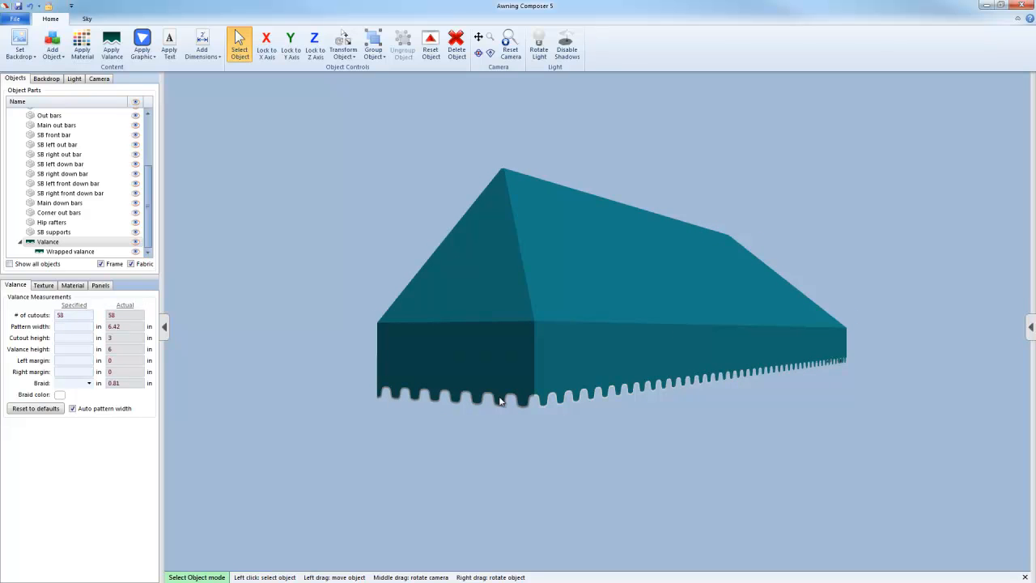
middle_drag(847, 367, 833, 420)
drag(833, 420, 655, 424)
mouse_move(655, 424)
middle_down()
mouse_move(719, 421)
mouse_move(733, 405)
mouse_move(652, 406)
middle_up()
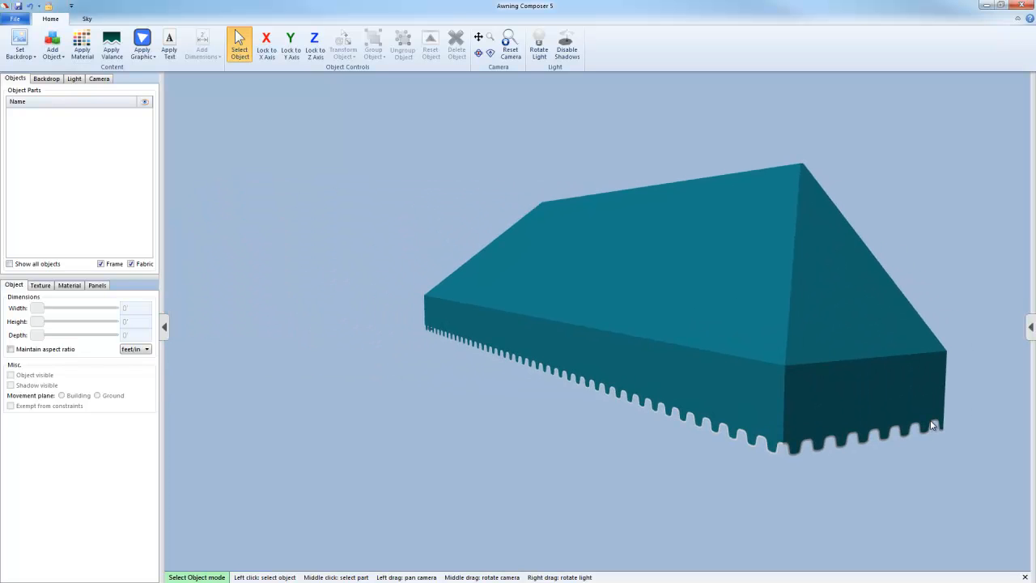
Delete the valance and turn off Wrap valance for the hipped awning
middle_drag(461, 430, 617, 428)
middle_drag(488, 446, 758, 427)
click(538, 266)
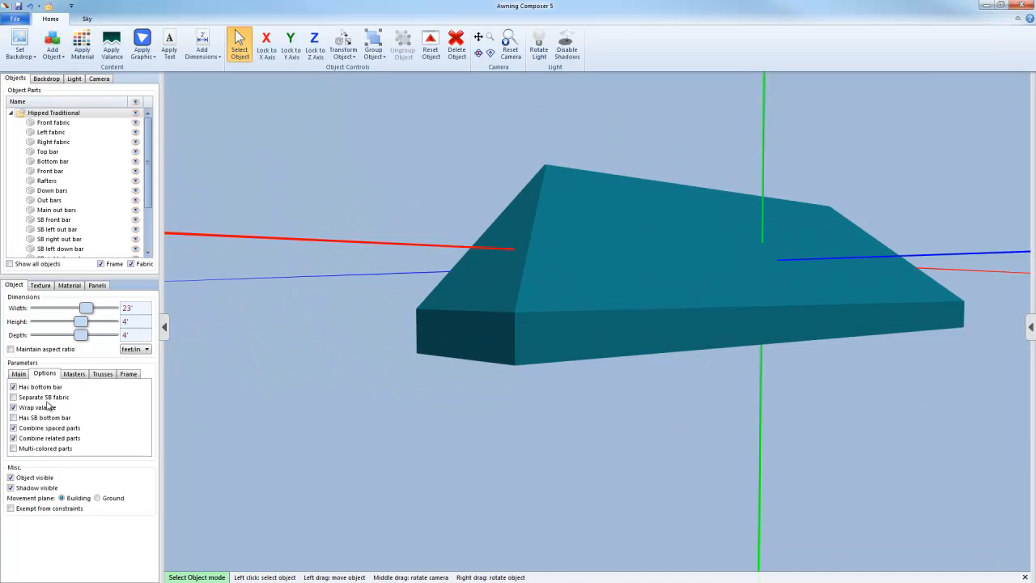
click(12, 408)
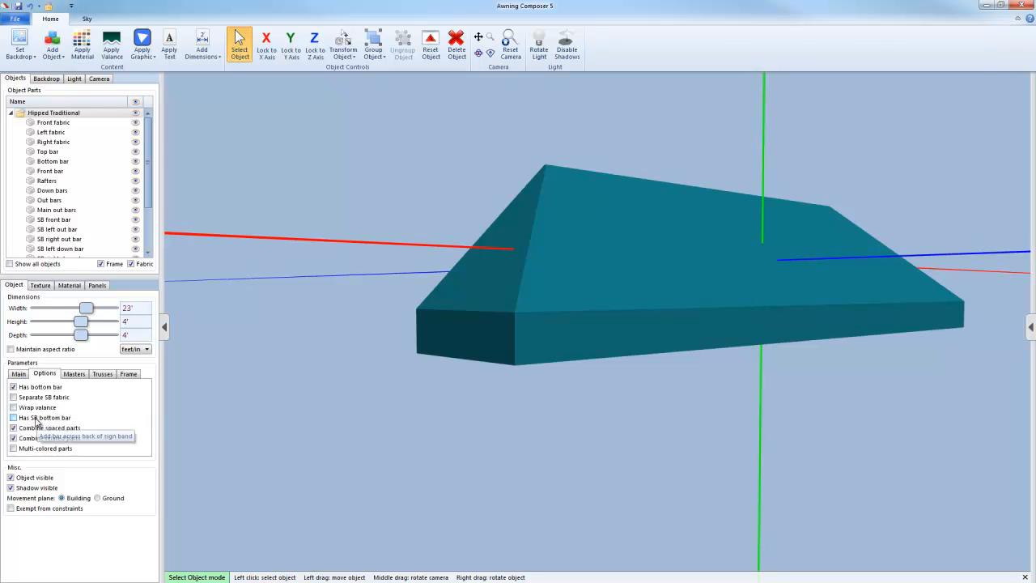
Turn on Has SB bottom bar, inspect the frame from behind, and turn the option off again
middle_drag(485, 339, 631, 324)
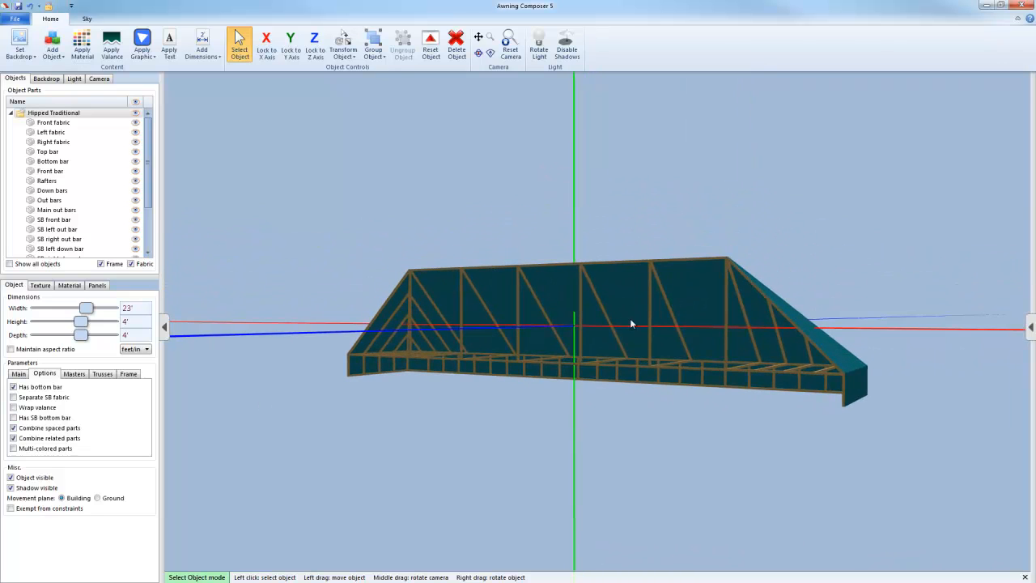
click(13, 418)
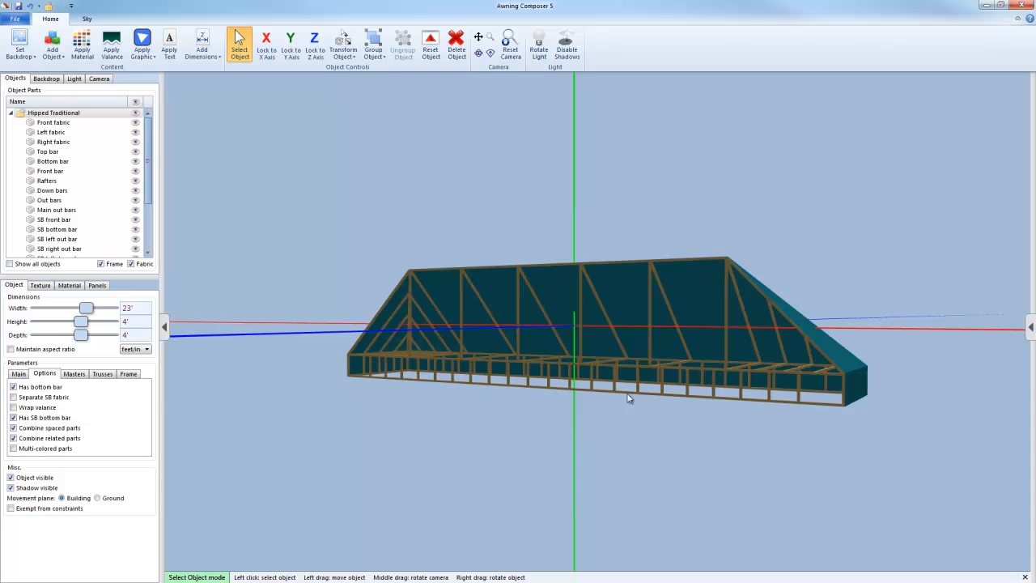
middle_drag(826, 416, 761, 417)
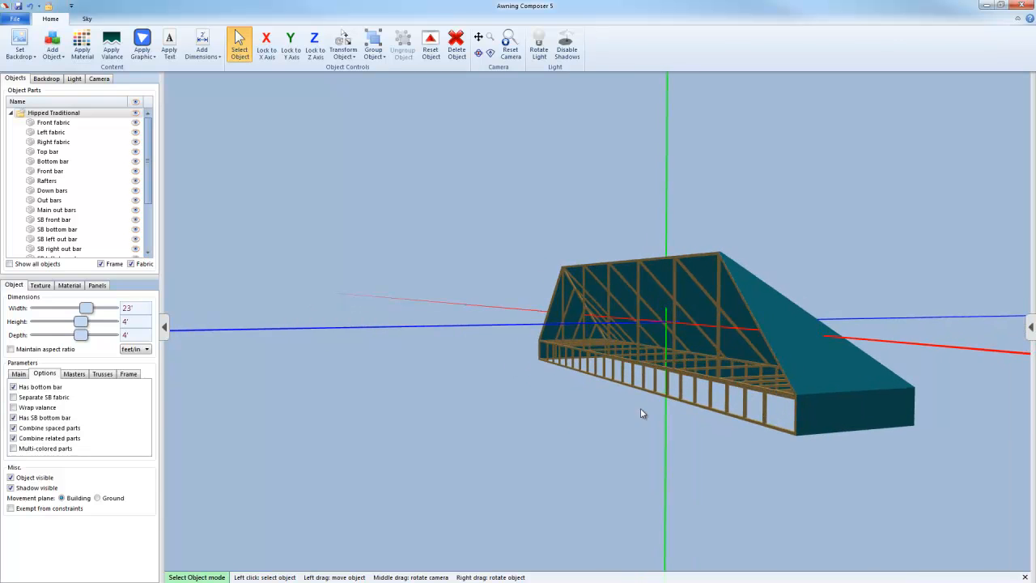
click(12, 419)
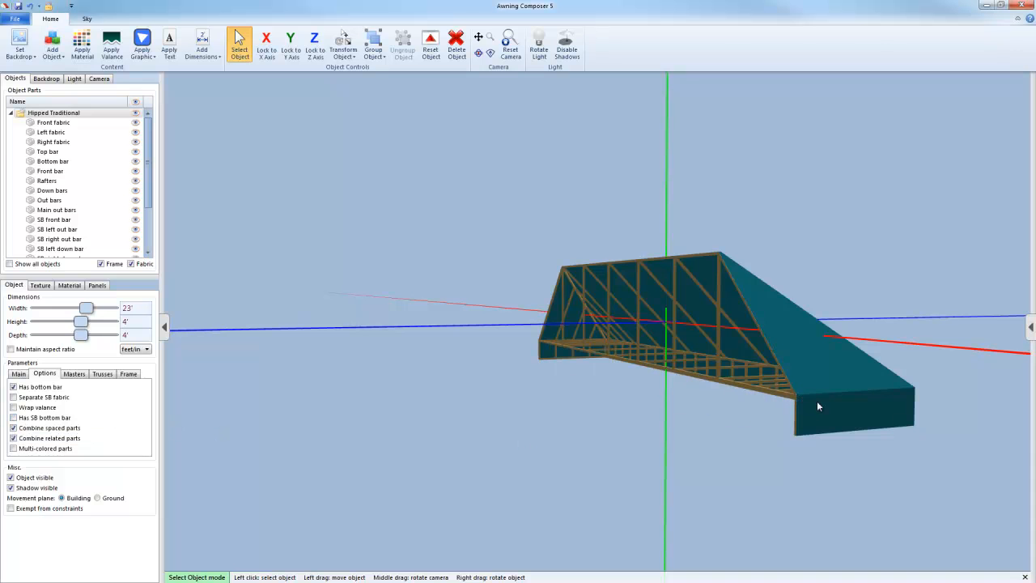
Return to the front of the awning and hide all fabric parts, leaving only the frame shown
middle_drag(817, 401, 597, 362)
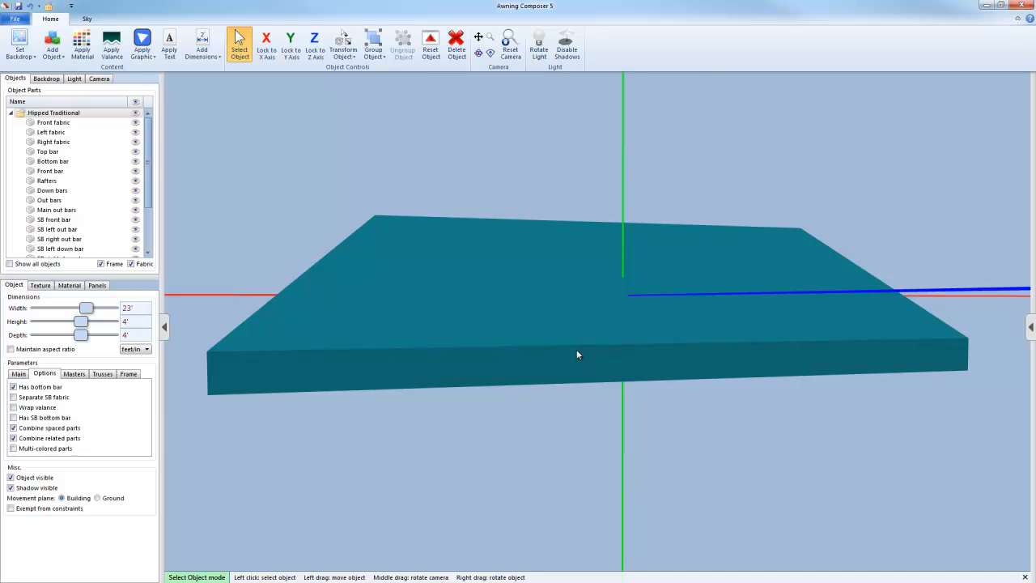
scroll(577, 331, down, 1)
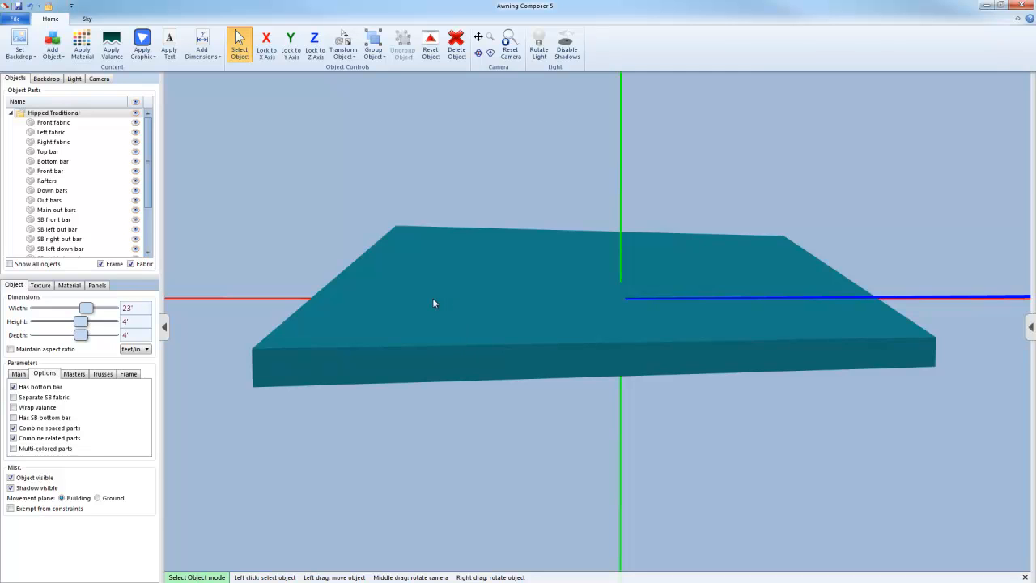
click(131, 264)
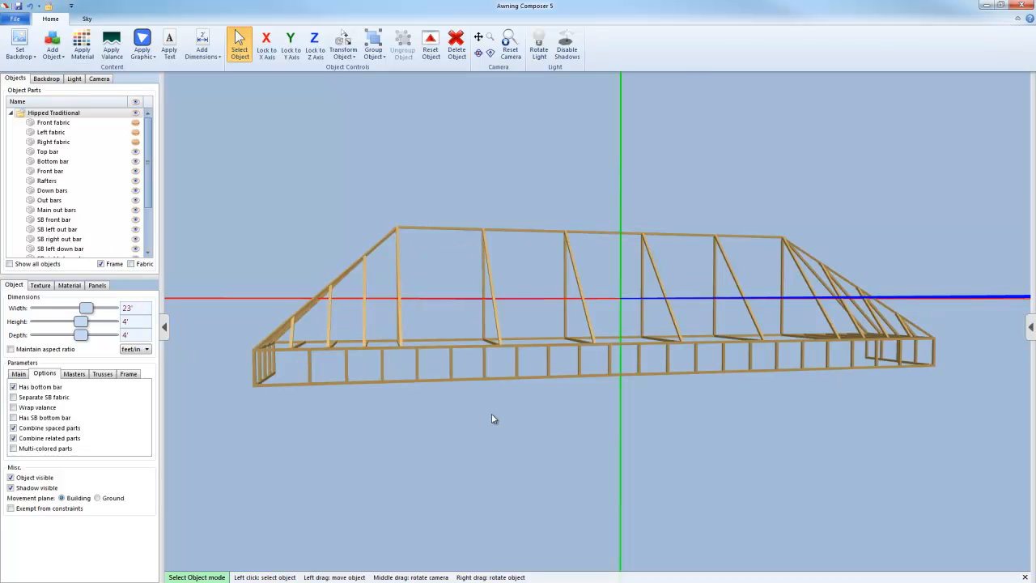
scroll(492, 415, down, 1)
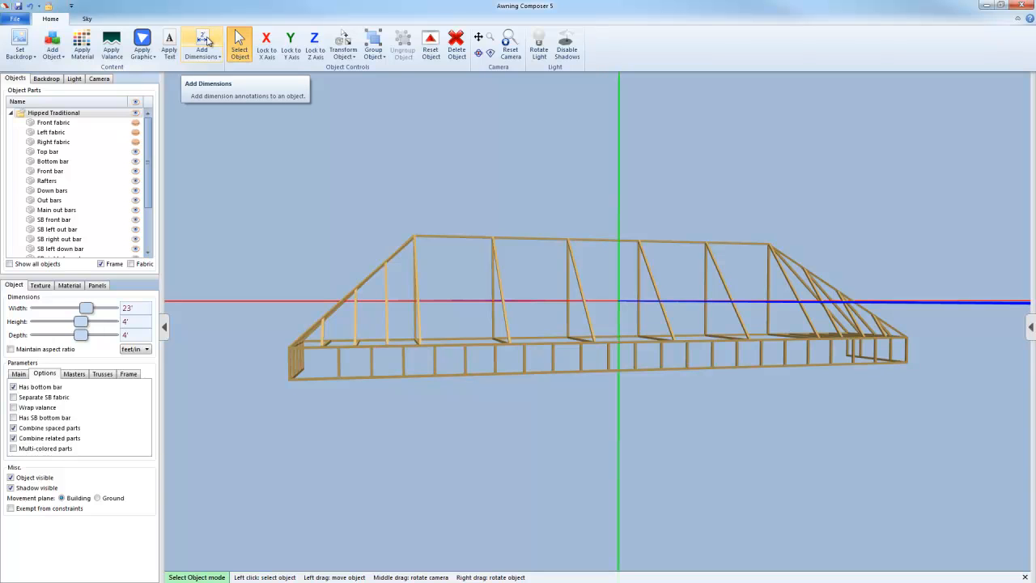
Add the default dimension annotations to the awning frame and delete the whole Dimensions group
click(207, 40)
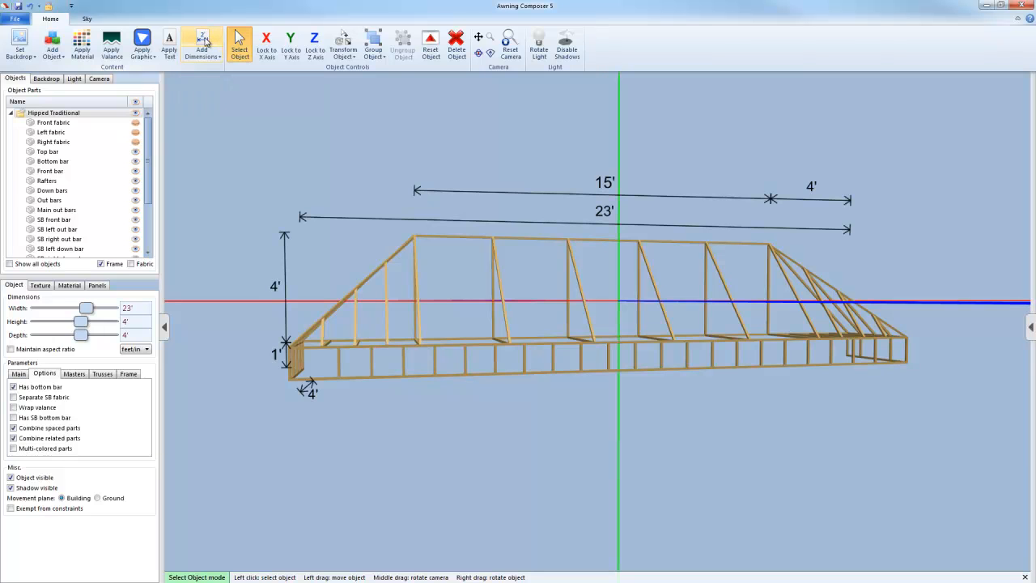
middle_drag(410, 217, 428, 220)
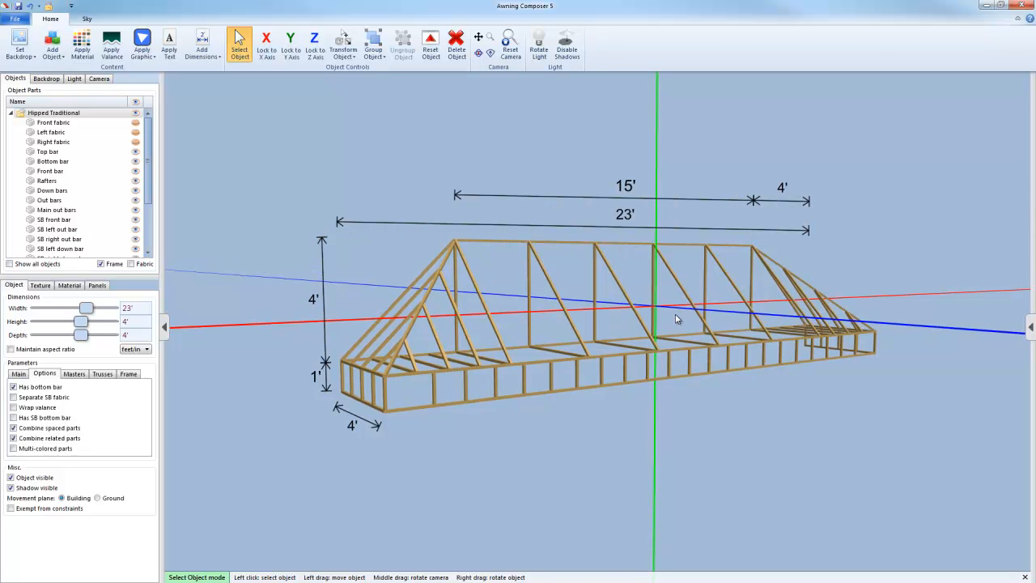
drag(148, 197, 148, 253)
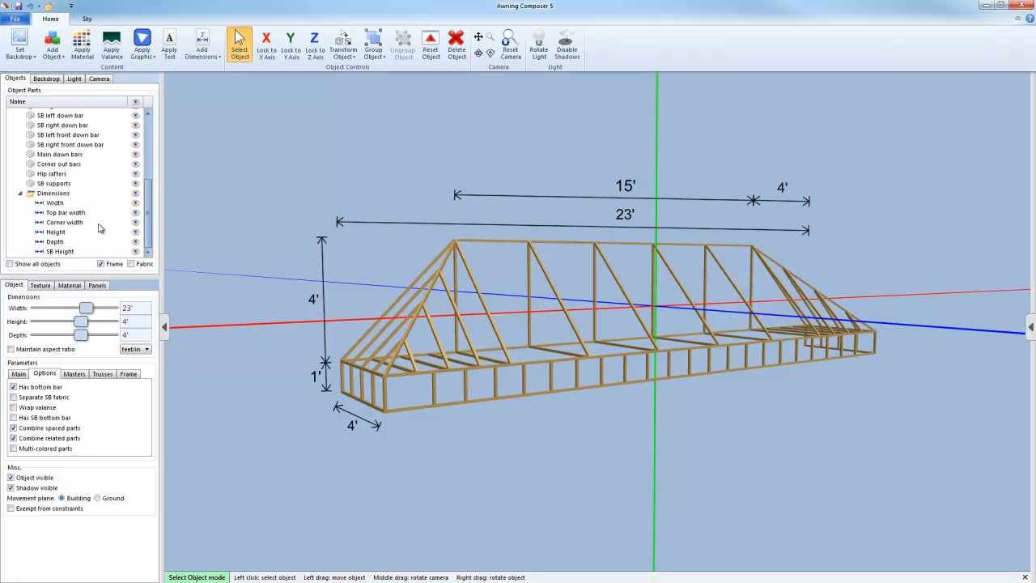
click(65, 195)
key(Delete)
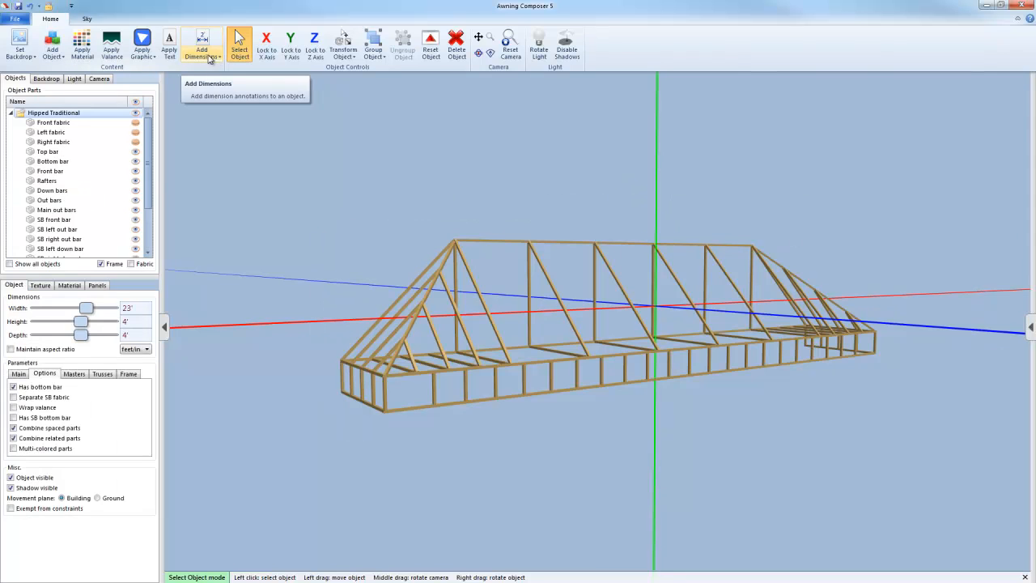
Add all available dimensions to the hipped awning frame
click(211, 56)
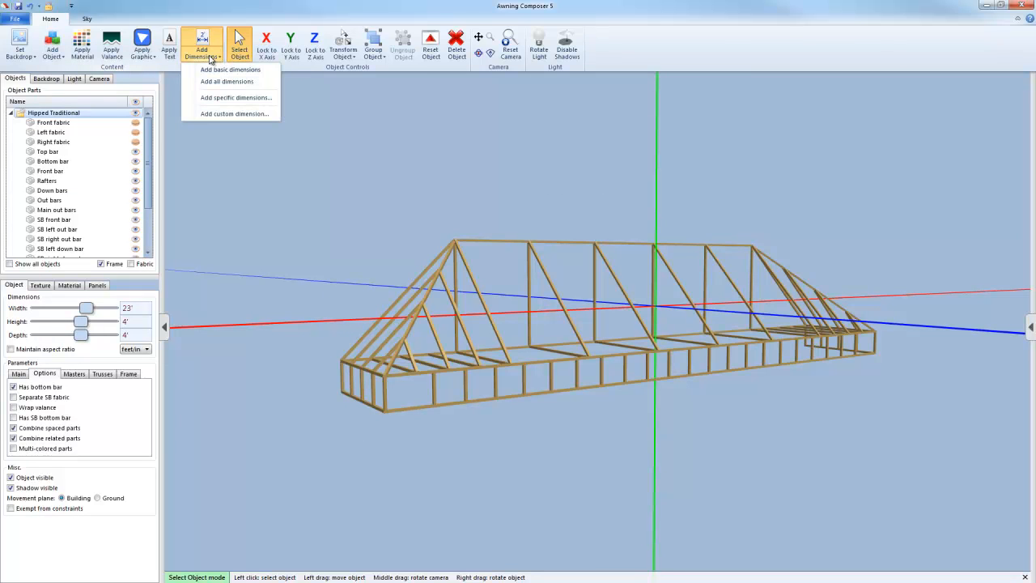
click(240, 88)
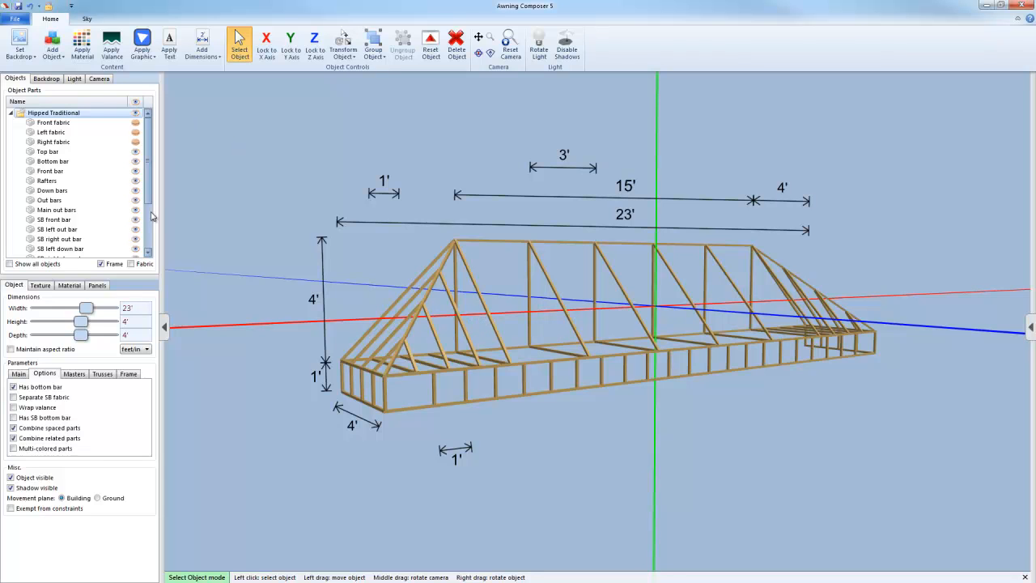
Delete the whole Dimensions group from the Hipped Traditional awning
scroll(89, 202, down, 7)
click(50, 125)
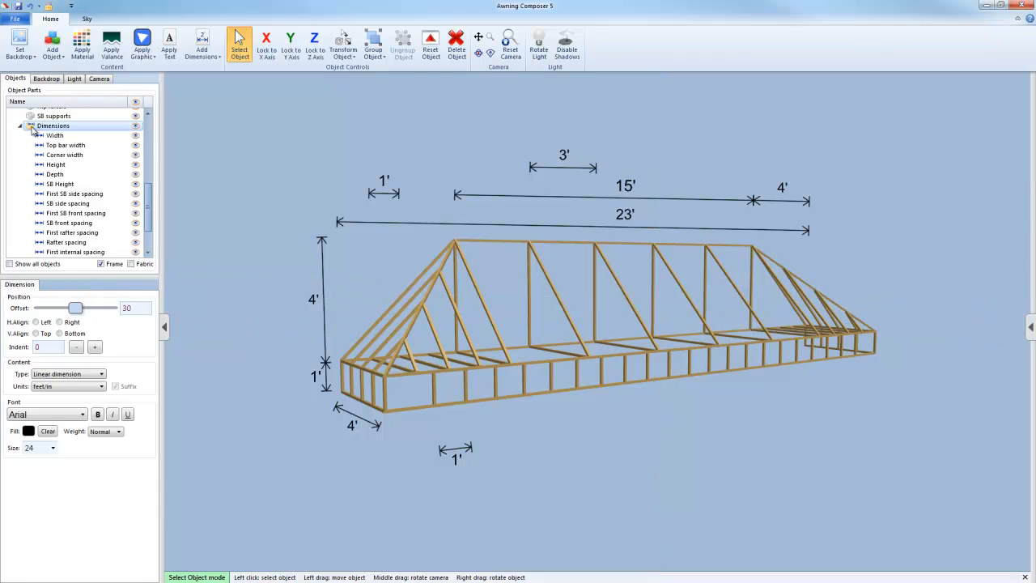
key(Delete)
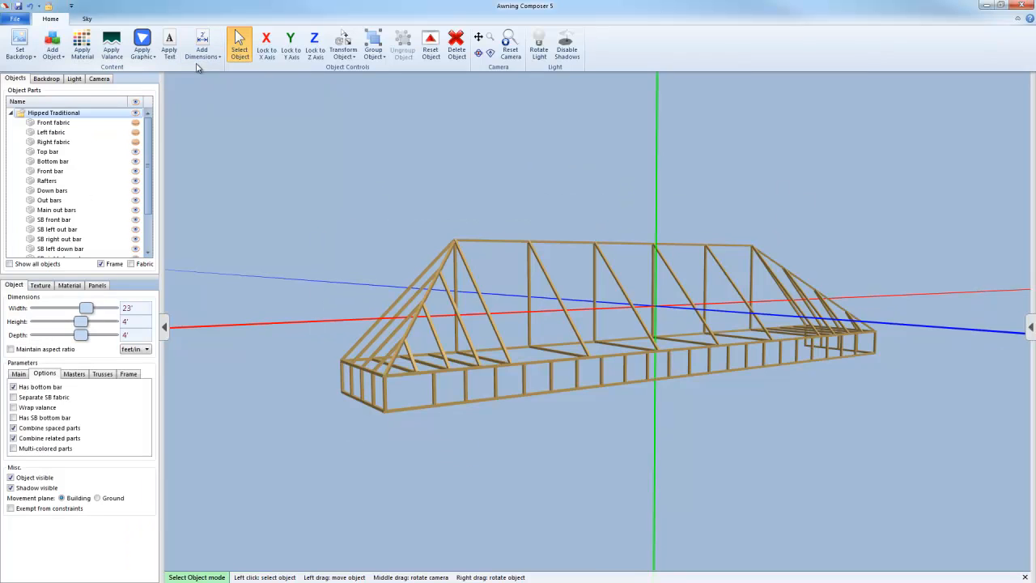
Add only the specific dimensions Width, Corner width, Height, Depth, SB Height and Rafter spacing to the awning frame
click(203, 62)
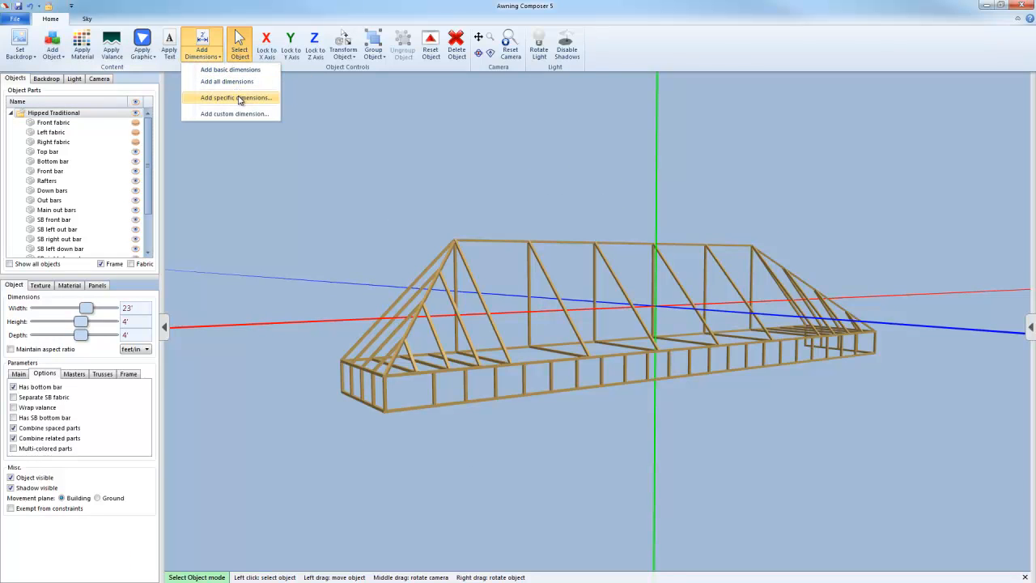
click(239, 99)
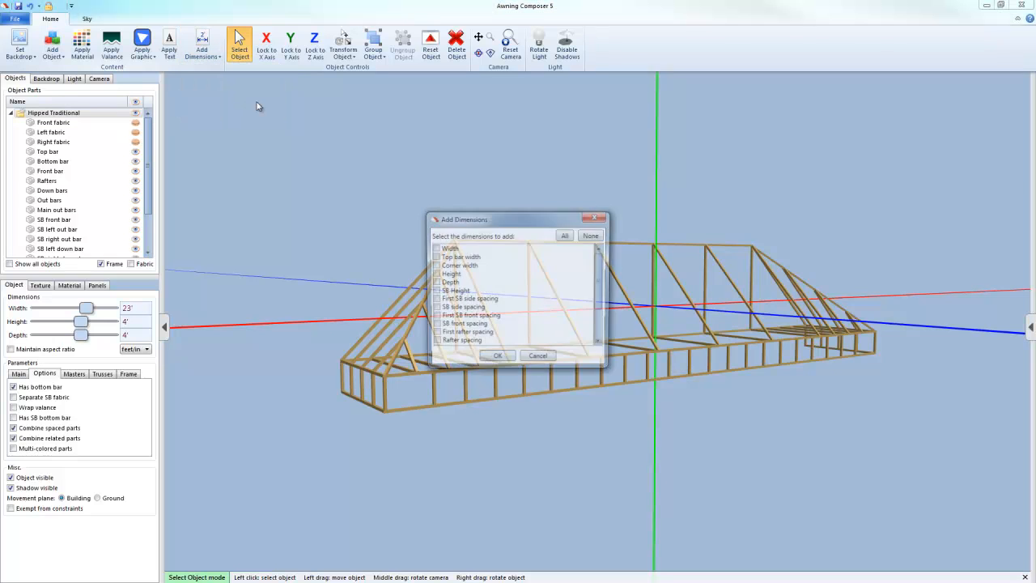
drag(474, 219, 241, 101)
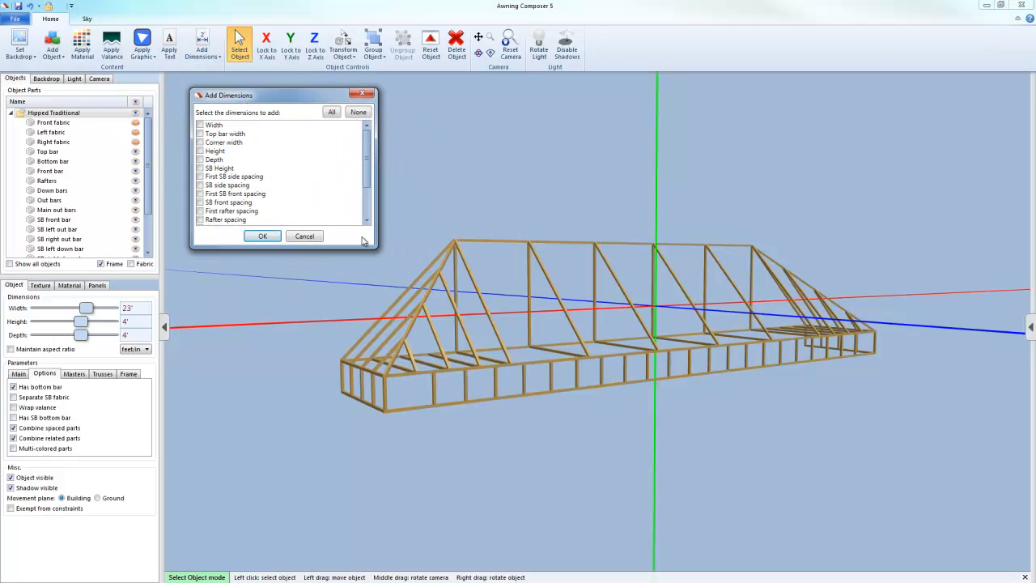
drag(366, 248, 365, 318)
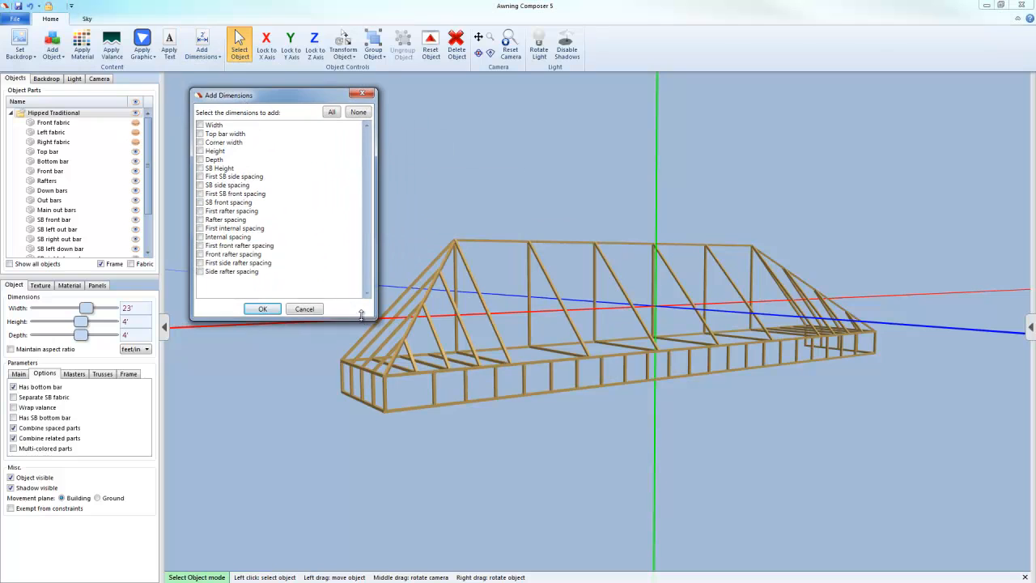
drag(254, 98, 233, 84)
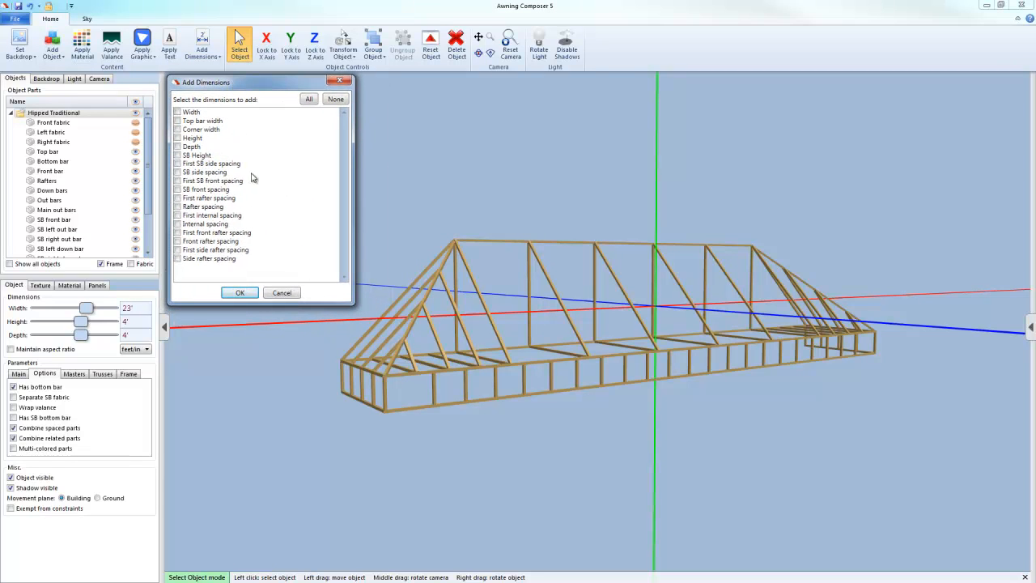
click(192, 112)
click(198, 129)
click(194, 140)
click(197, 149)
click(203, 157)
click(241, 294)
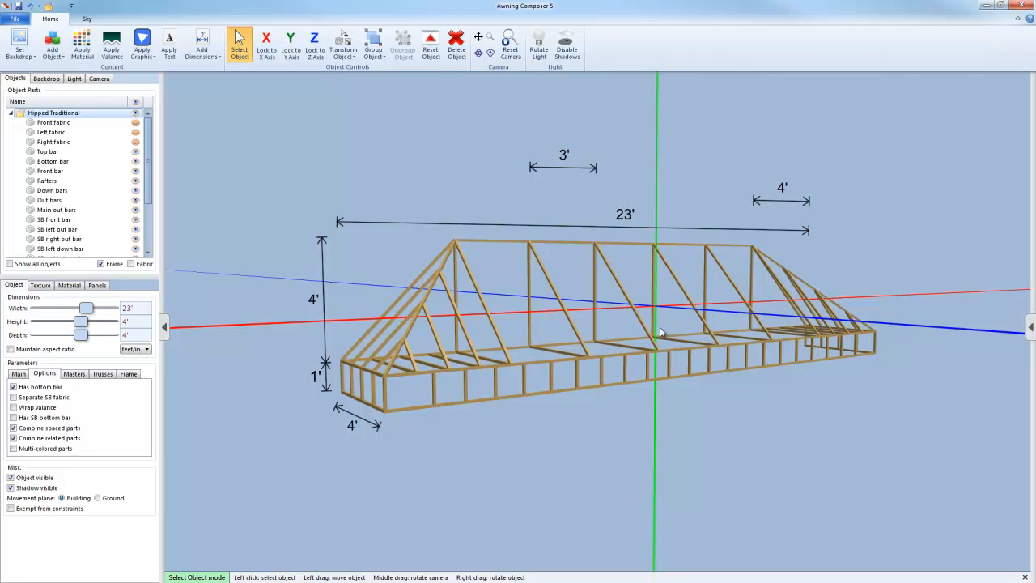
View the awning frame from its other side and relocate the Height dimension to Back right
mouse_move(663, 332)
middle_down()
mouse_move(640, 329)
mouse_move(648, 325)
middle_up()
middle_drag(726, 338, 511, 320)
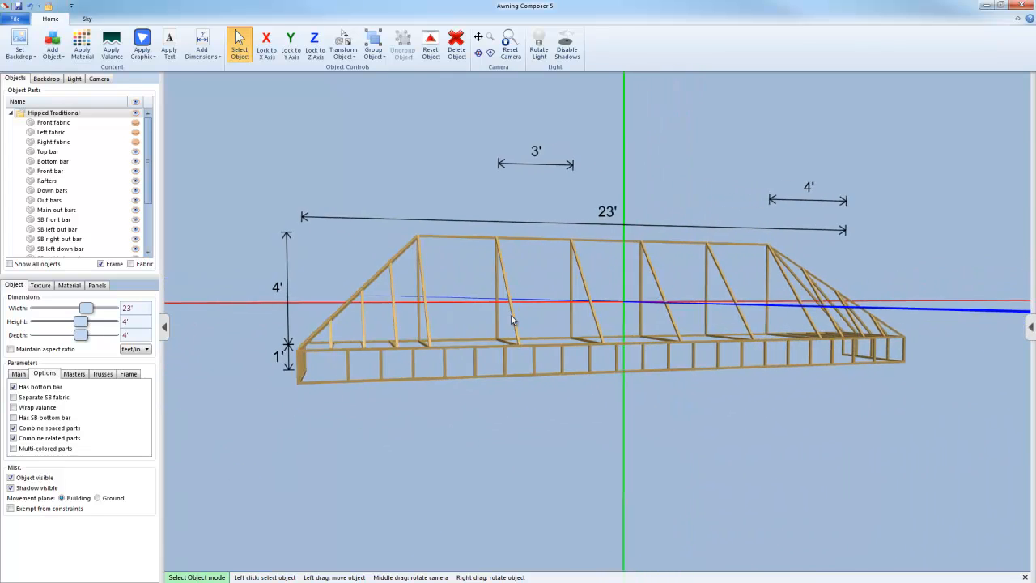
middle_drag(764, 320, 701, 322)
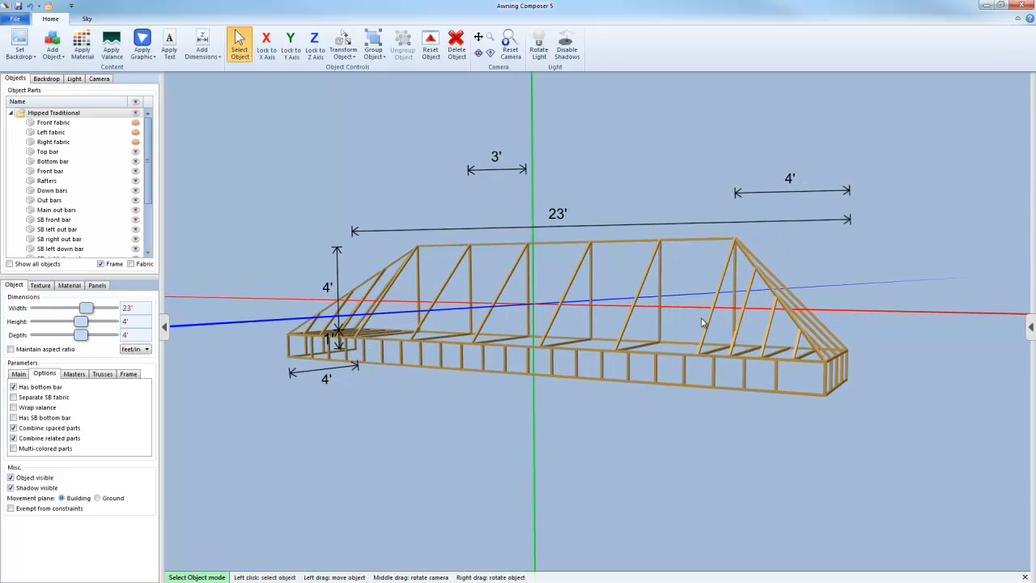
mouse_move(603, 399)
mouse_down()
mouse_move(594, 386)
mouse_move(602, 411)
mouse_up()
click(645, 361)
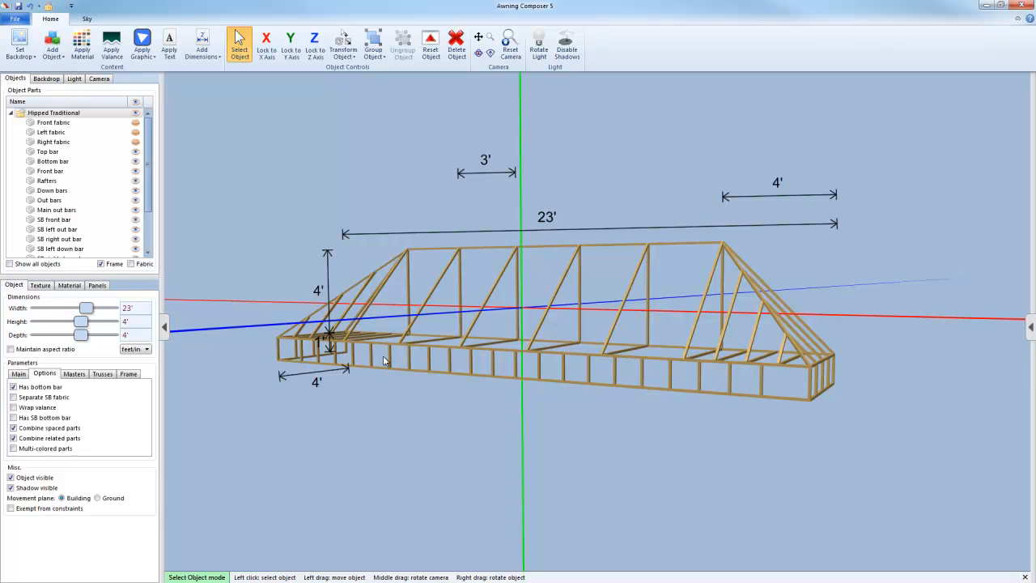
click(319, 295)
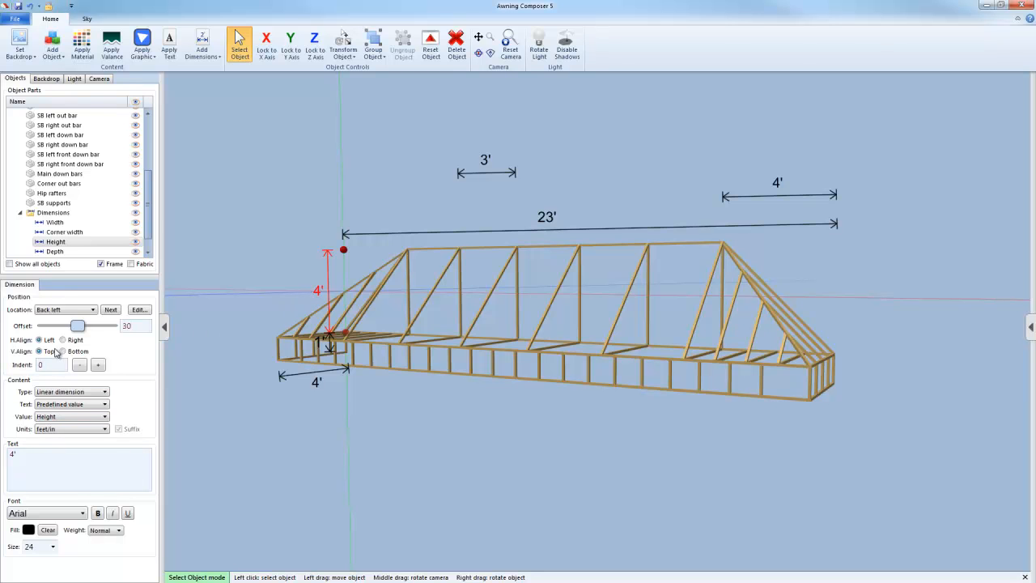
click(84, 312)
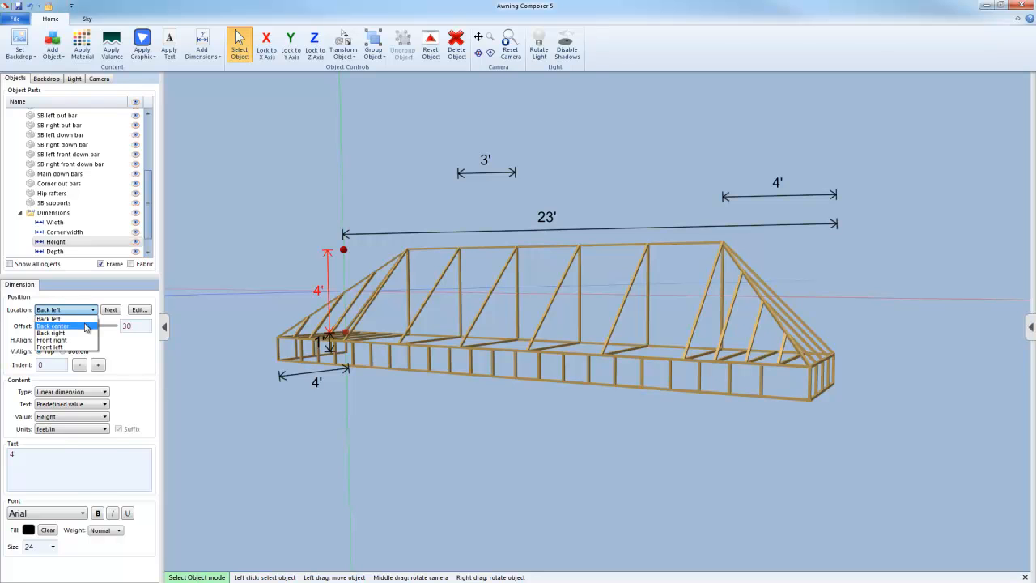
click(84, 326)
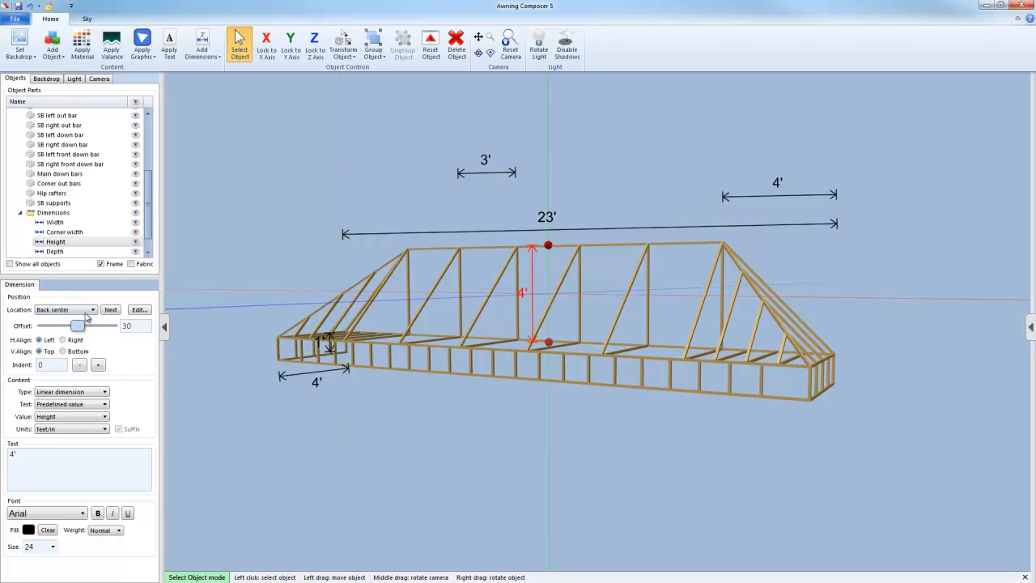
click(86, 314)
click(83, 333)
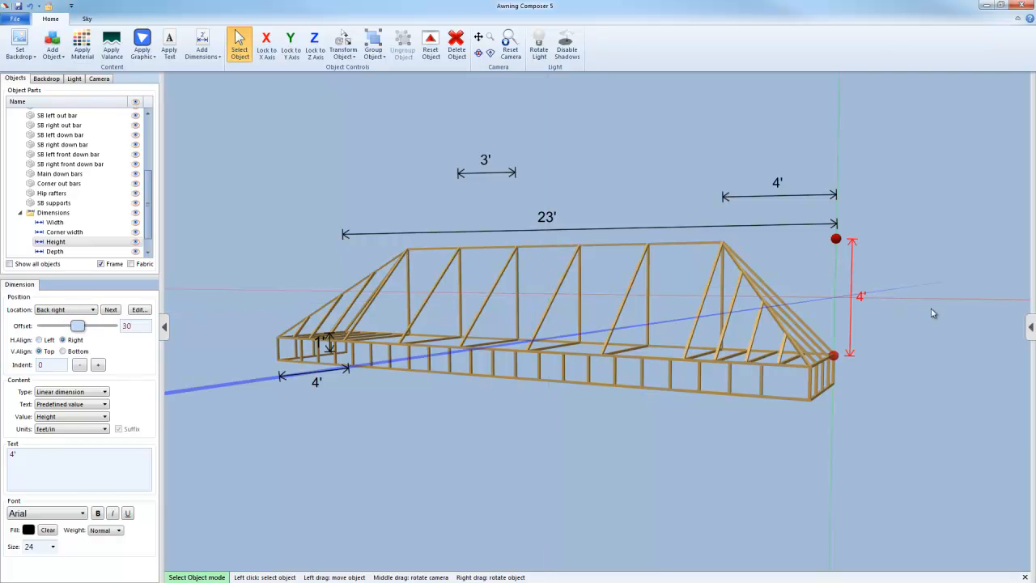
Relocate the SB Height dimension to Back right
click(332, 344)
click(84, 311)
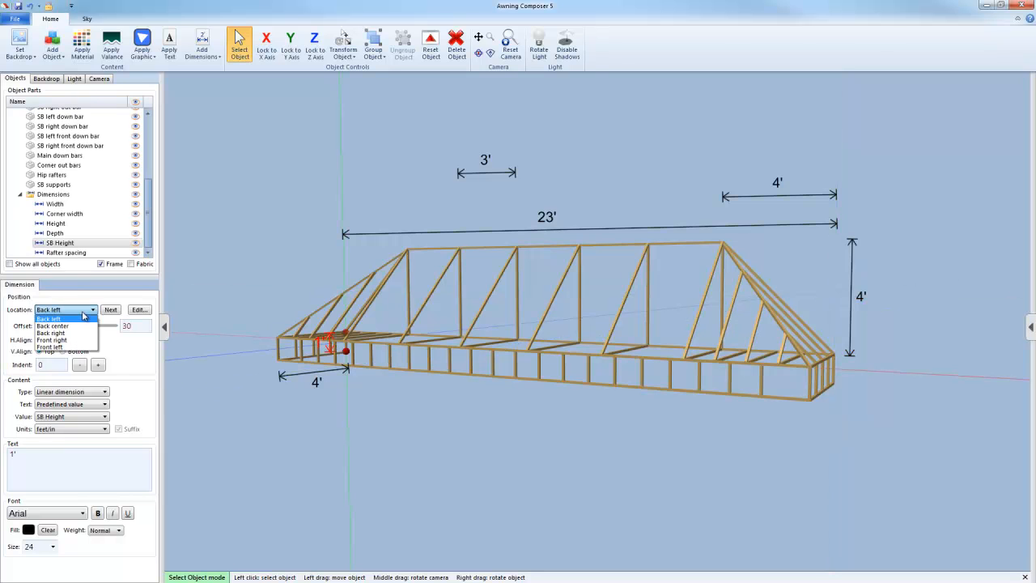
click(84, 334)
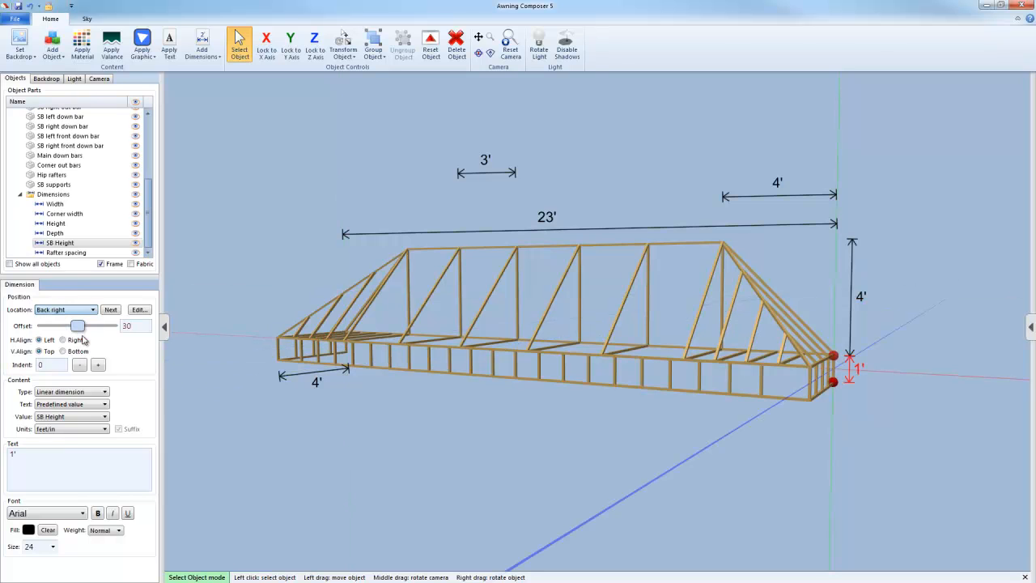
Relocate the Depth dimension to Bottom right and deselect it
click(298, 376)
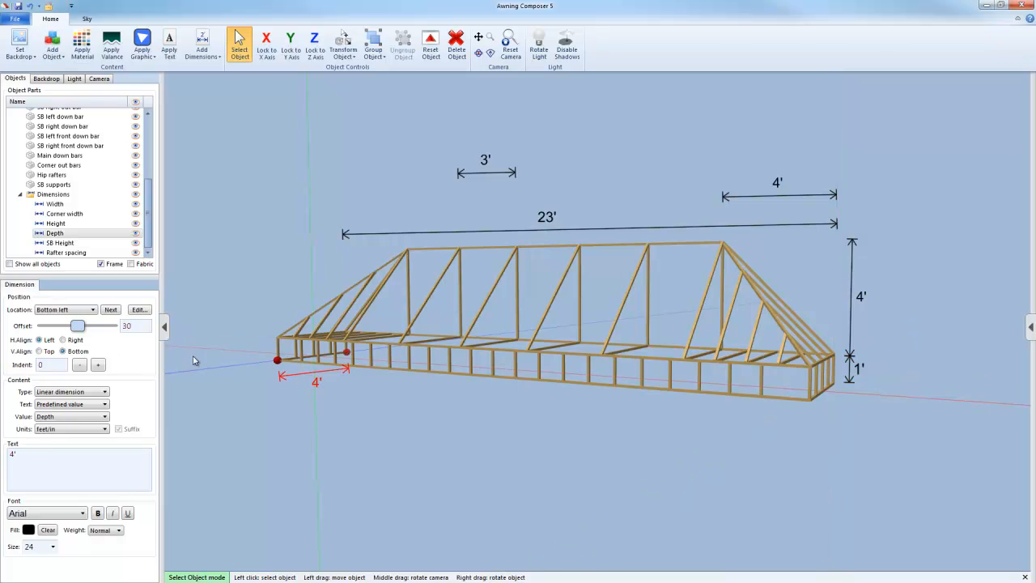
click(91, 311)
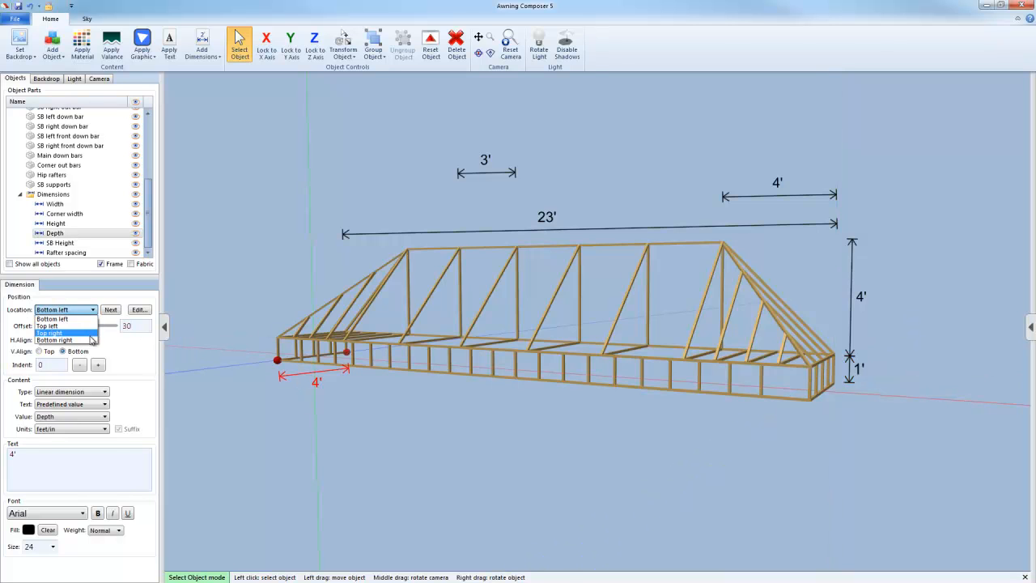
click(65, 339)
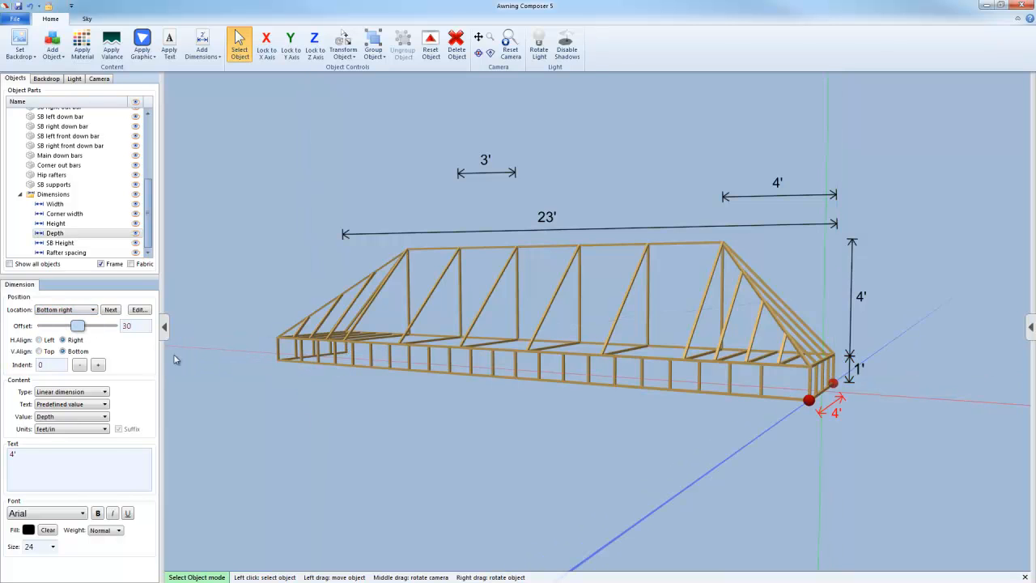
click(827, 451)
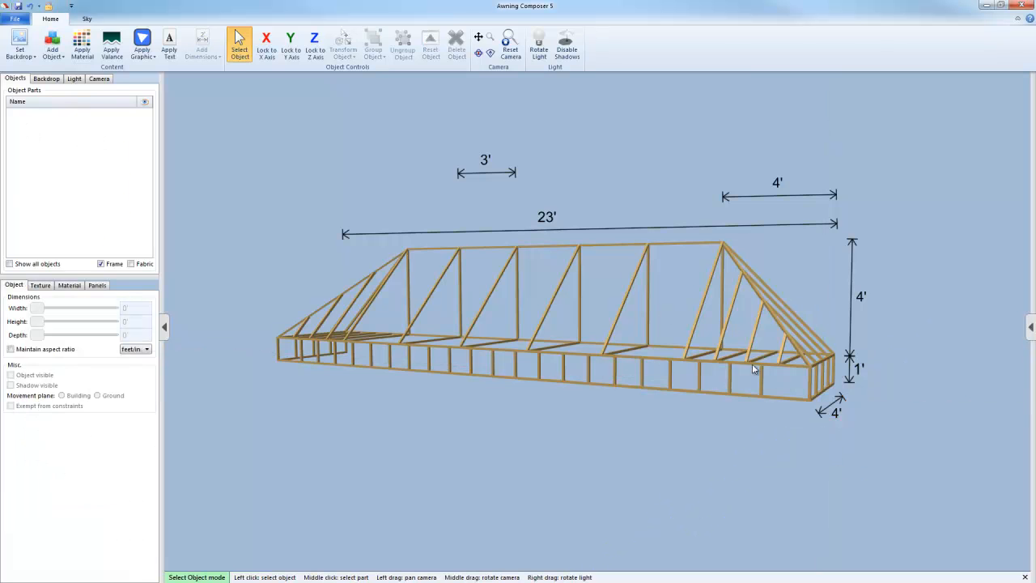
Examine the Height dimension's position and content settings and the available choices for adding dimensions, including a custom one
middle_drag(772, 457, 753, 460)
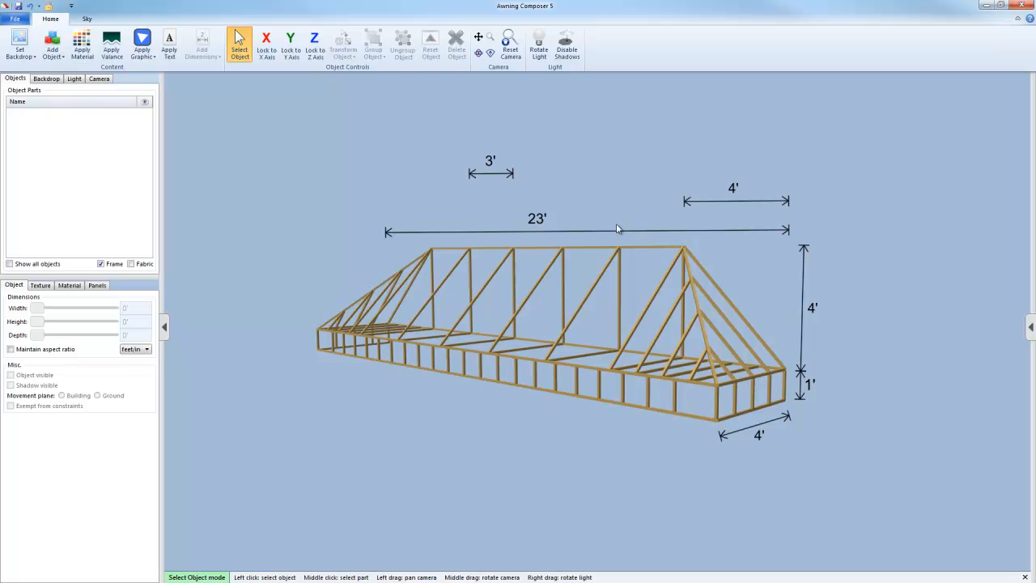
click(750, 381)
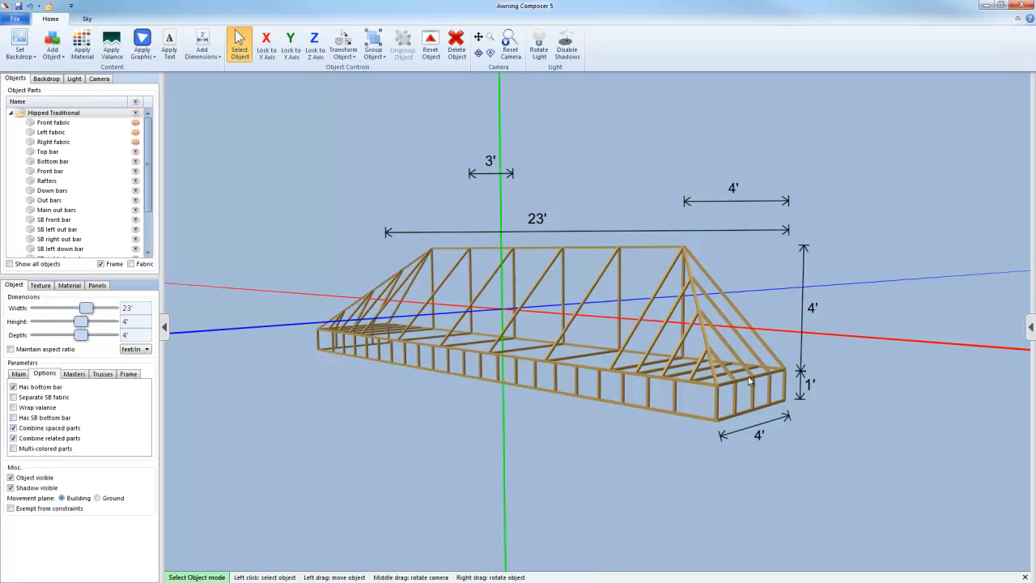
click(814, 315)
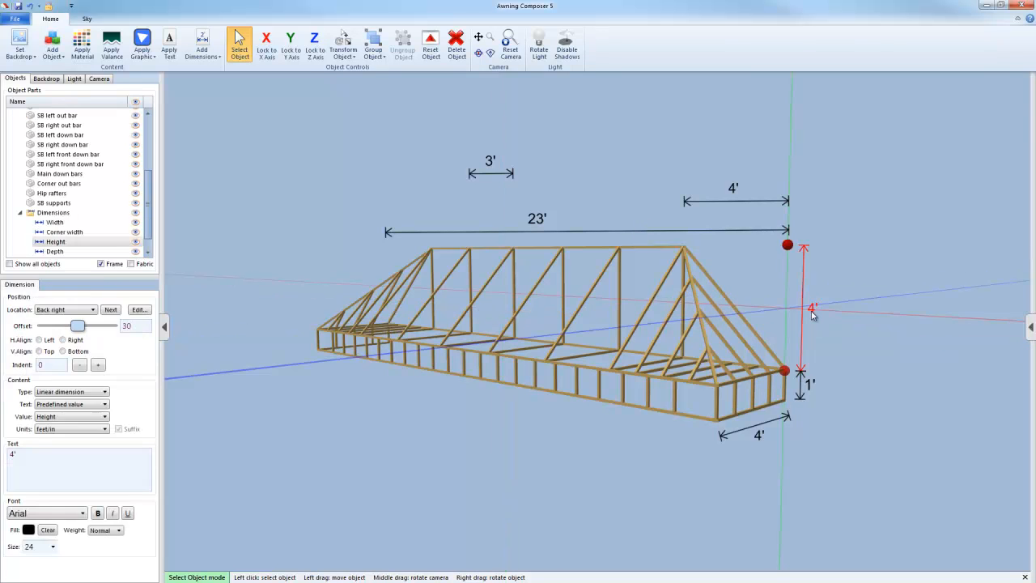
click(57, 415)
click(207, 63)
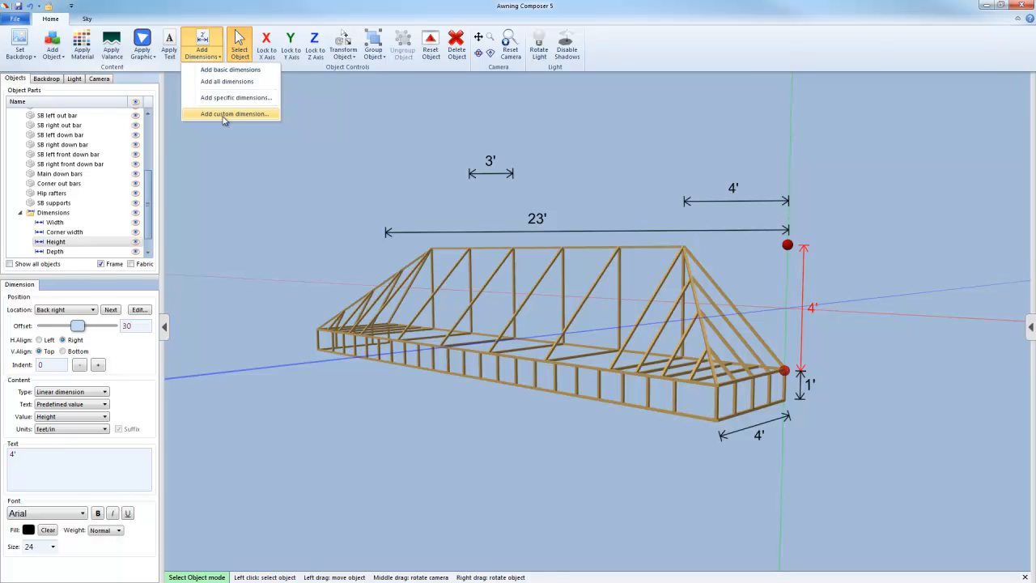
click(231, 197)
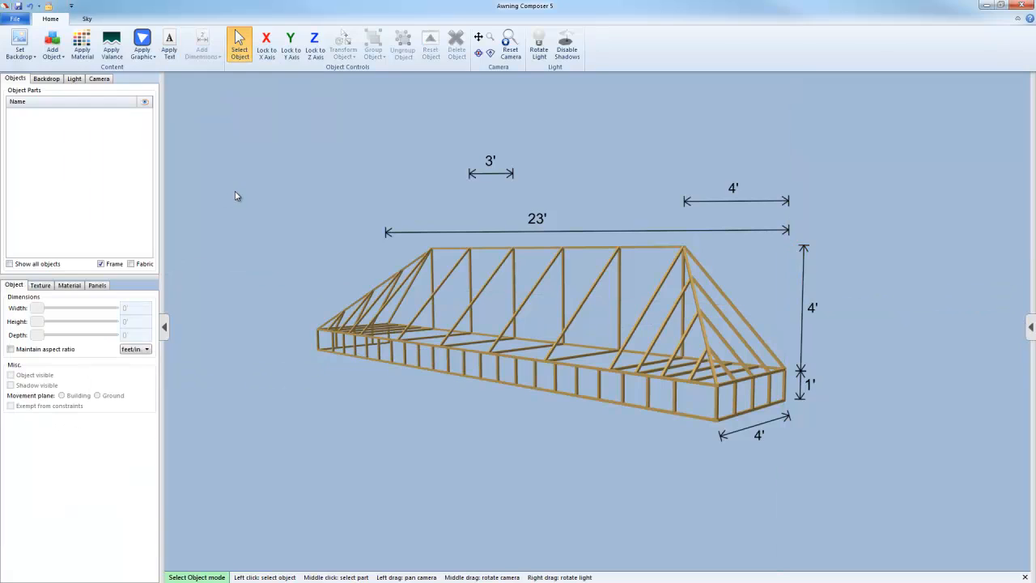